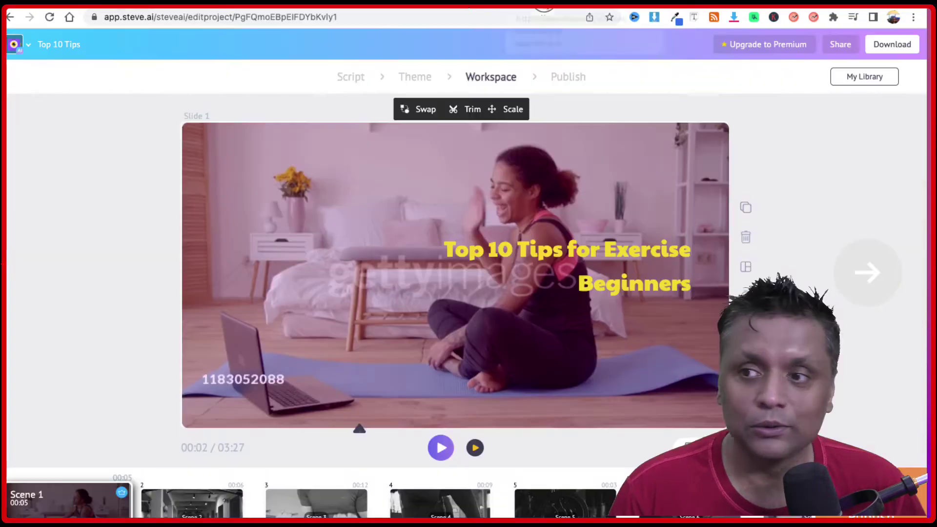
# Preview scenes 2 to 7 of the Top 10 Tips video project one after another
pyautogui.click(192, 503)
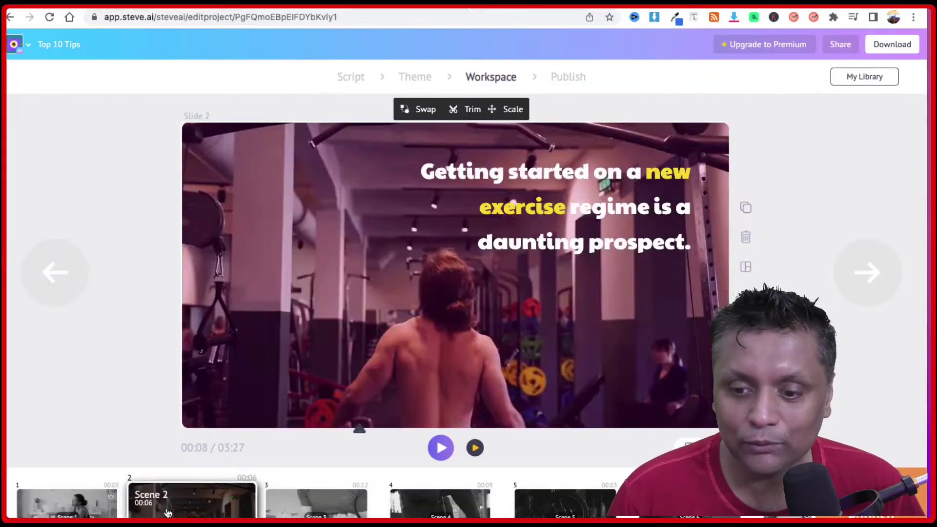
pyautogui.click(317, 502)
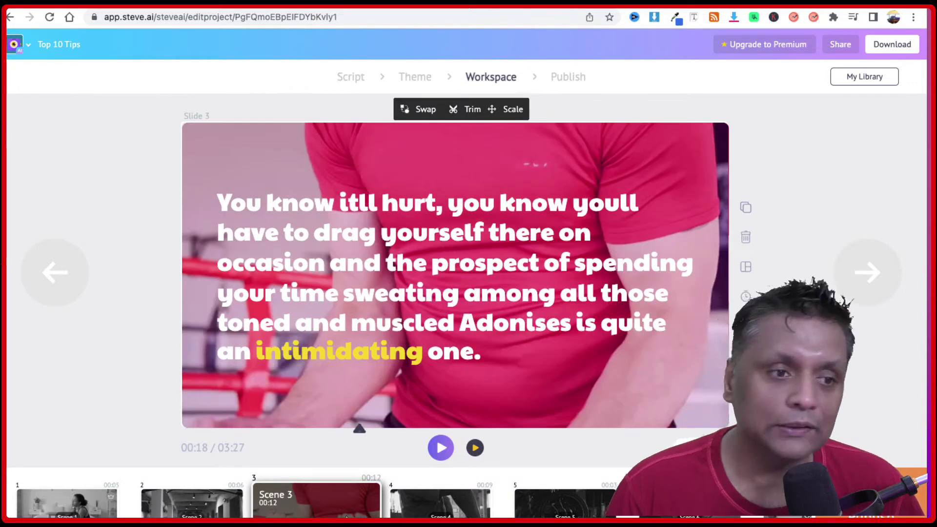
pyautogui.click(440, 503)
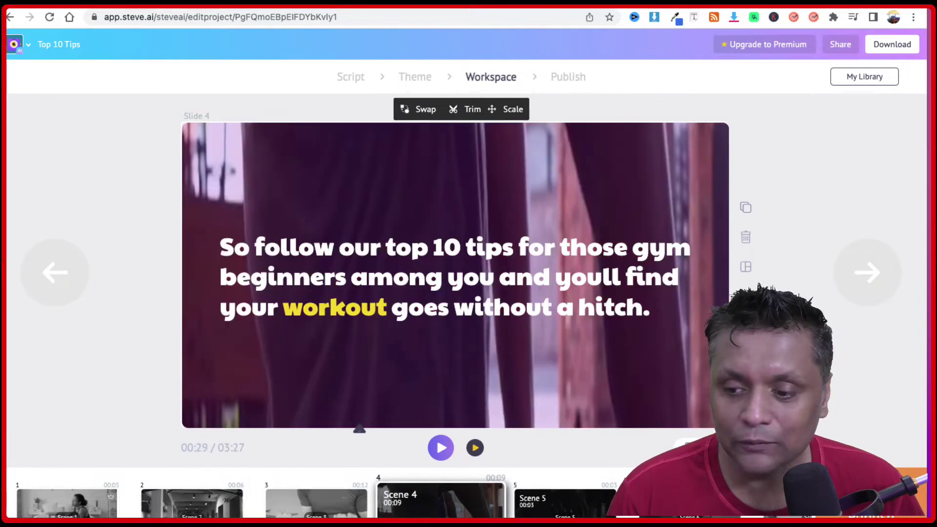
pyautogui.click(565, 503)
pyautogui.click(689, 503)
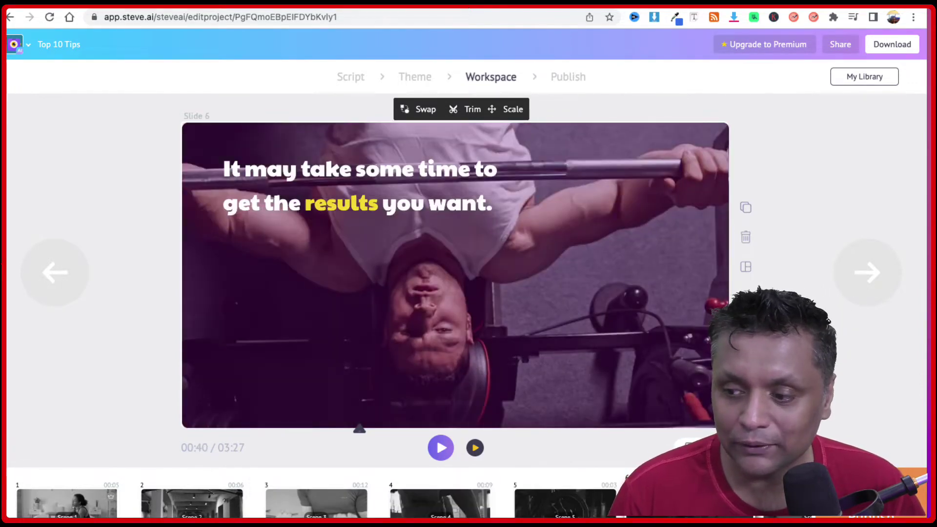
pyautogui.click(814, 502)
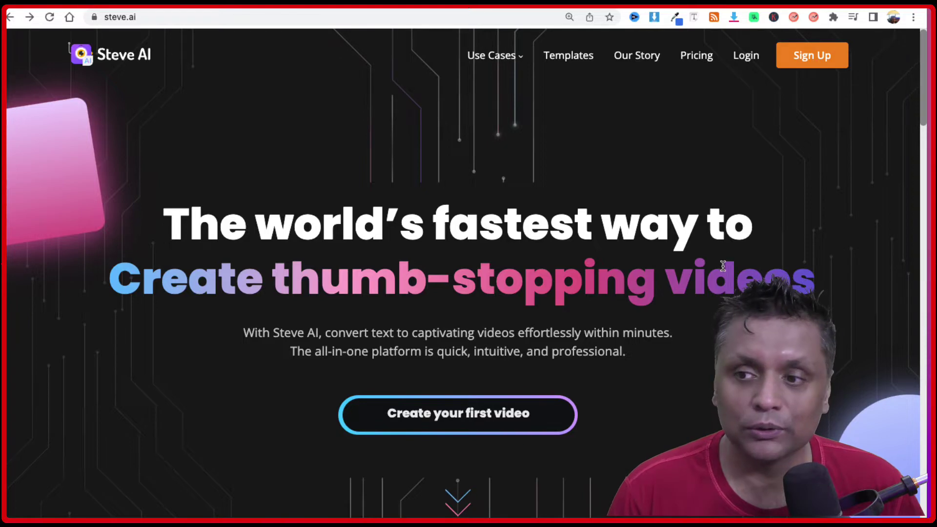
# Look over the Steve AI homepage and switch to the dashboard to view its video creation options
pyautogui.scroll(-3, 727, 264)
pyautogui.scroll(3, 727, 264)
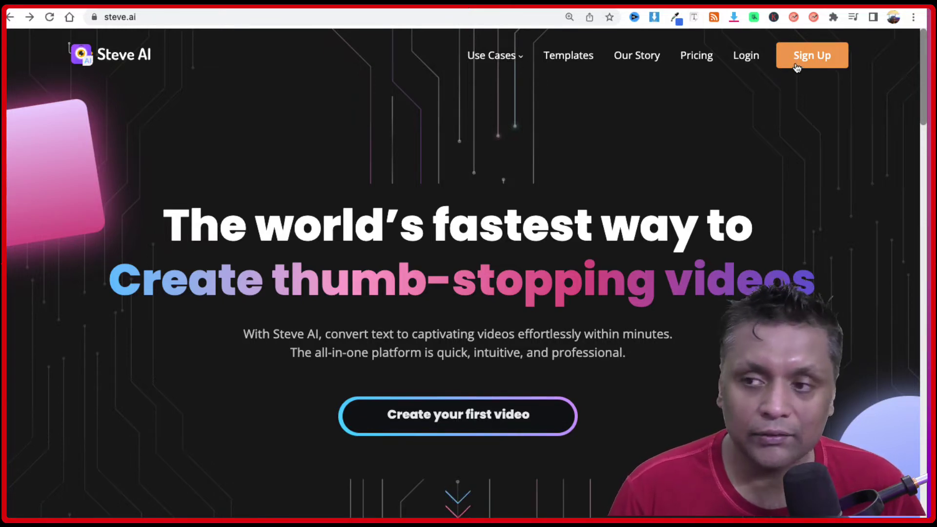
pyautogui.click(797, 68)
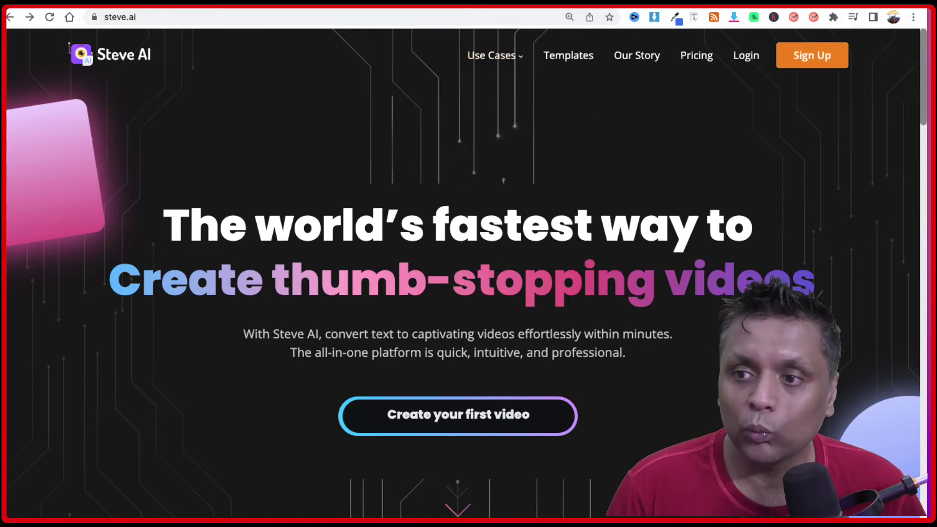
pyautogui.click(425, 3)
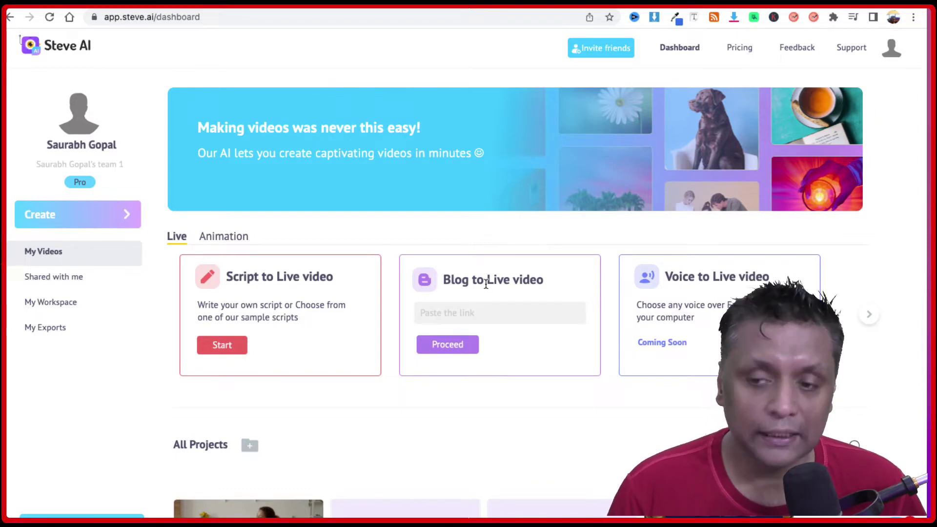
pyautogui.scroll(-5, 427, 256)
pyautogui.scroll(3, 428, 257)
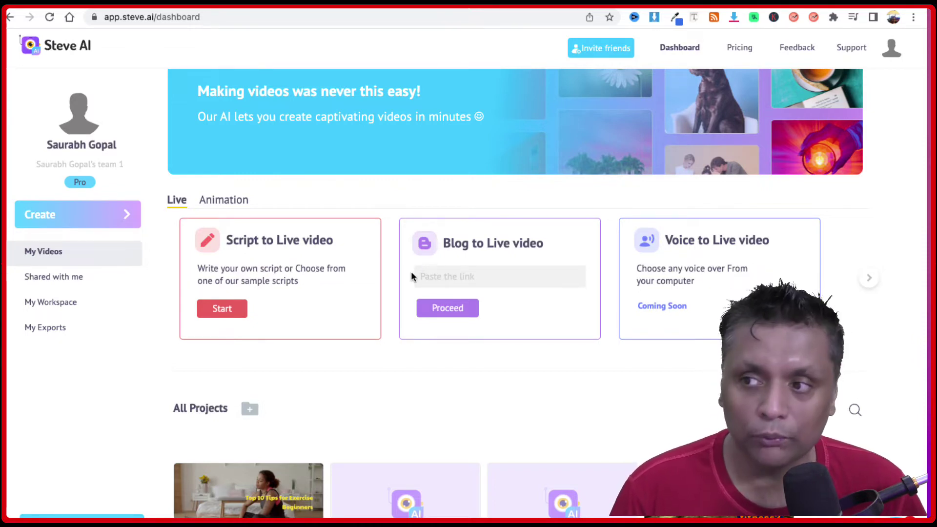
# Copy the web address of the "Top 5 Tips for Being Productive at Work" article and submit it for Blog to Live video conversion
pyautogui.hotkey('ctrl', 'Tab')
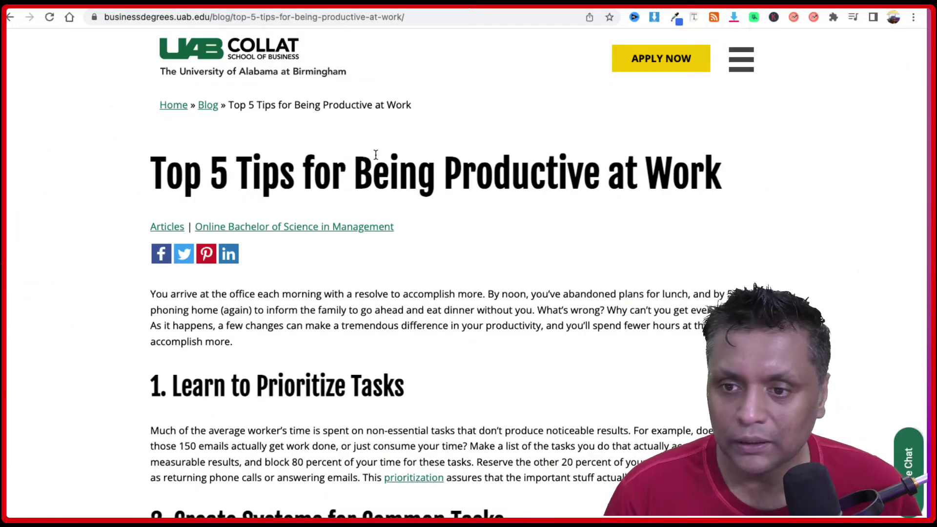
pyautogui.click(239, 18)
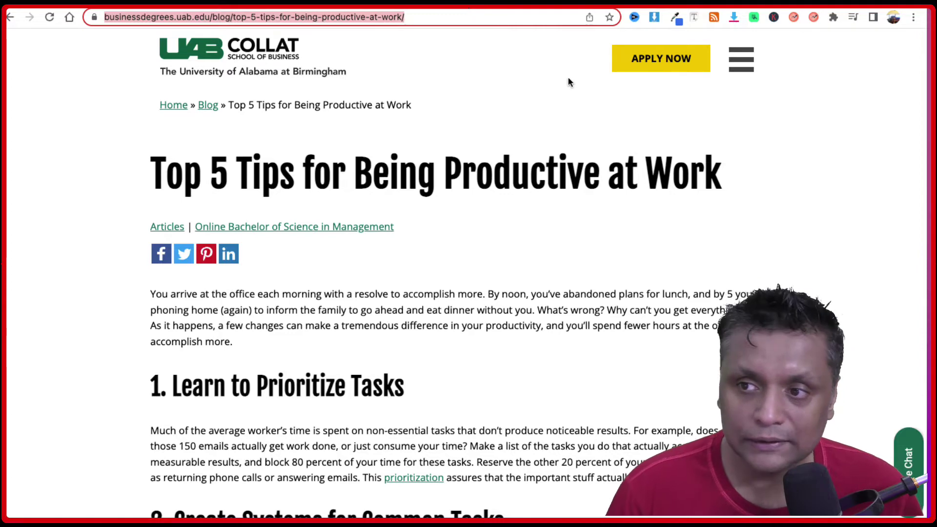
pyautogui.hotkey('ctrl', 'Tab')
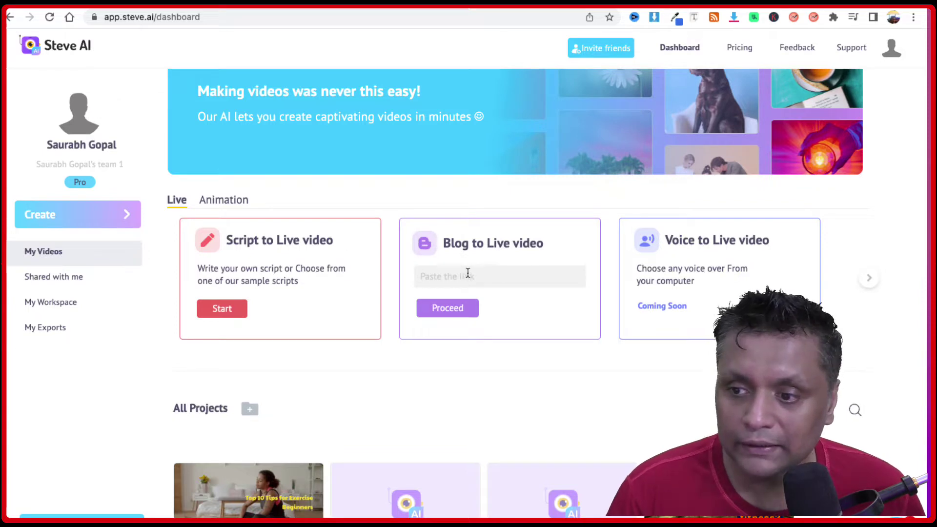
pyautogui.click(493, 273)
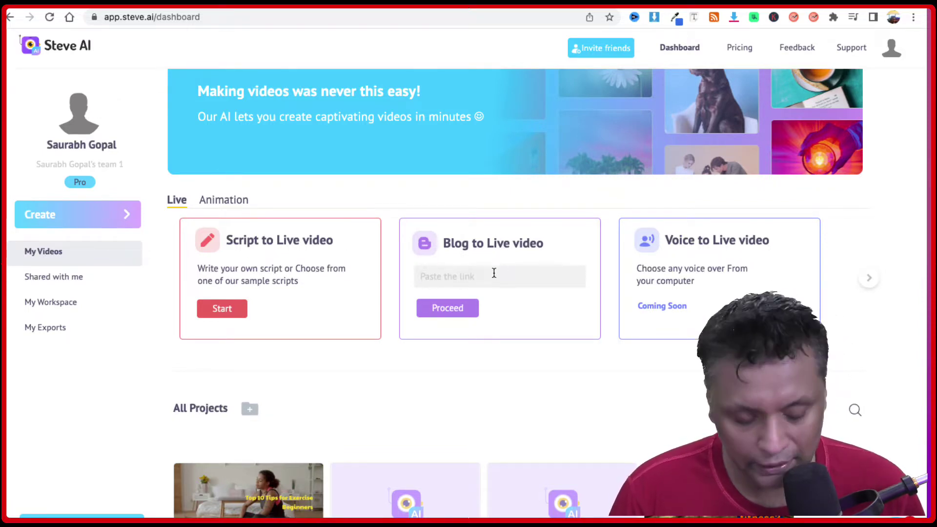
pyautogui.press('super+v')
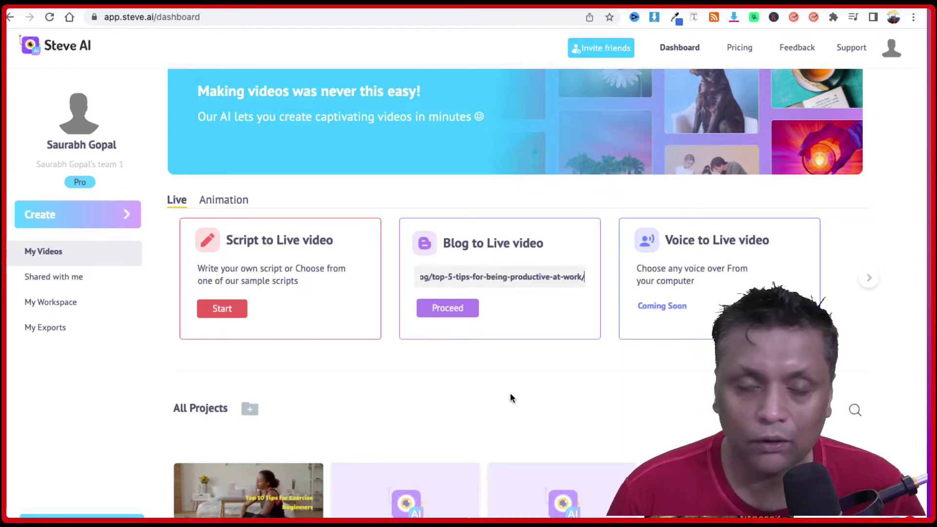
pyautogui.click(447, 309)
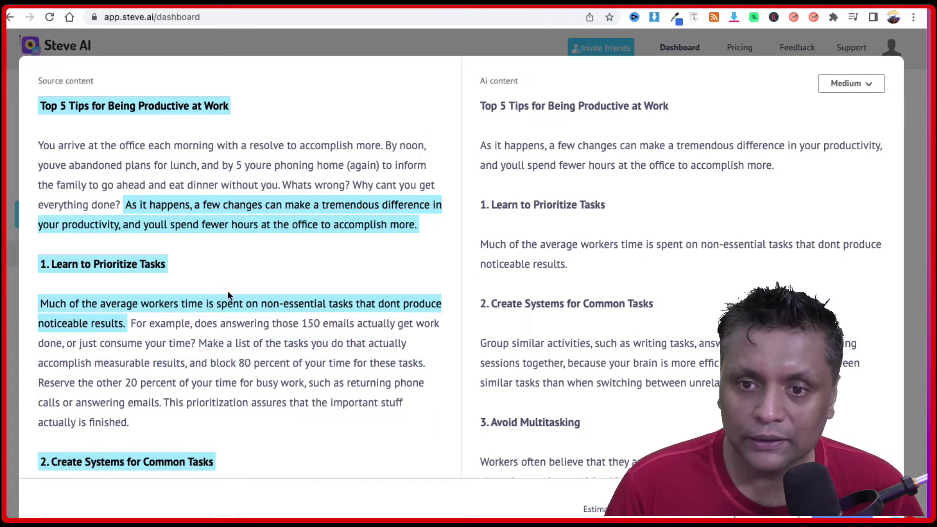
# Compare the article's highlighted source content with the AI-generated summary
pyautogui.scroll(-3, 226, 315)
pyautogui.scroll(3, 226, 318)
pyautogui.scroll(-7, 226, 317)
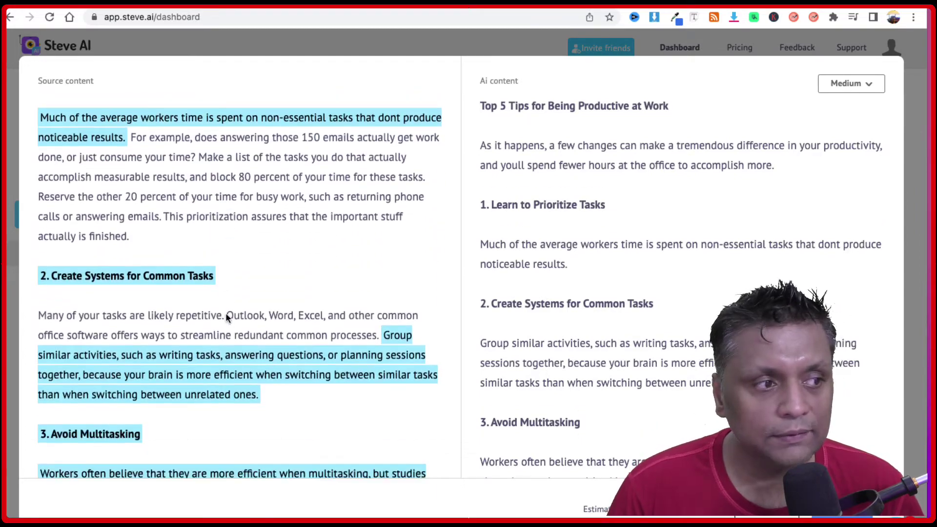
pyautogui.scroll(7, 226, 318)
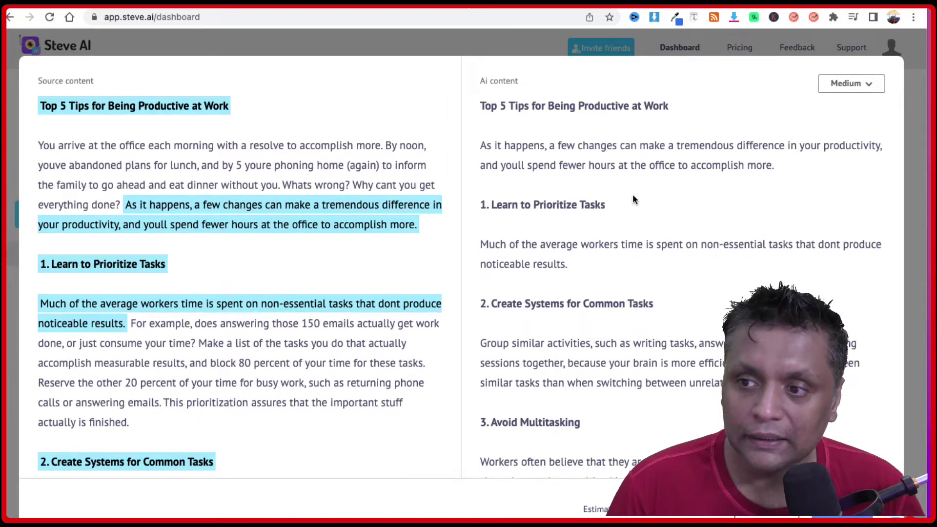
pyautogui.scroll(-1, 644, 266)
pyautogui.scroll(1, 645, 266)
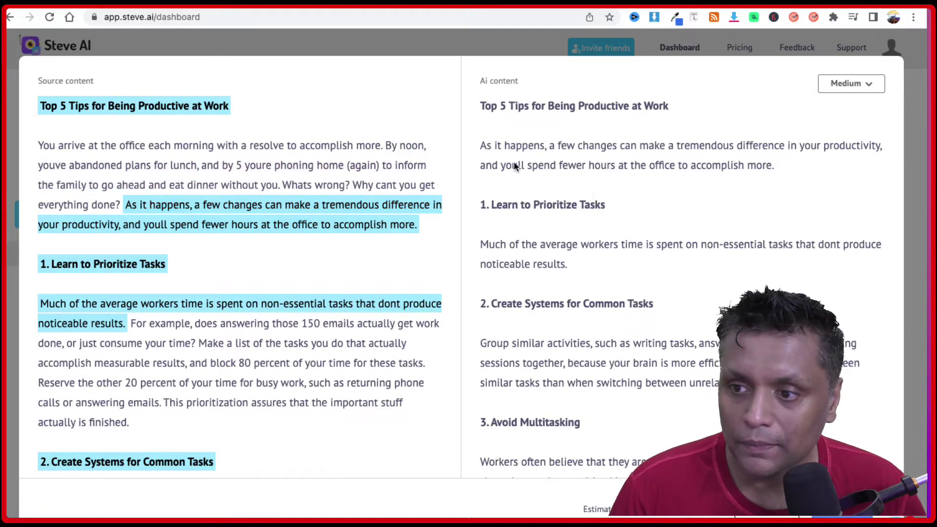
pyautogui.scroll(-4, 660, 214)
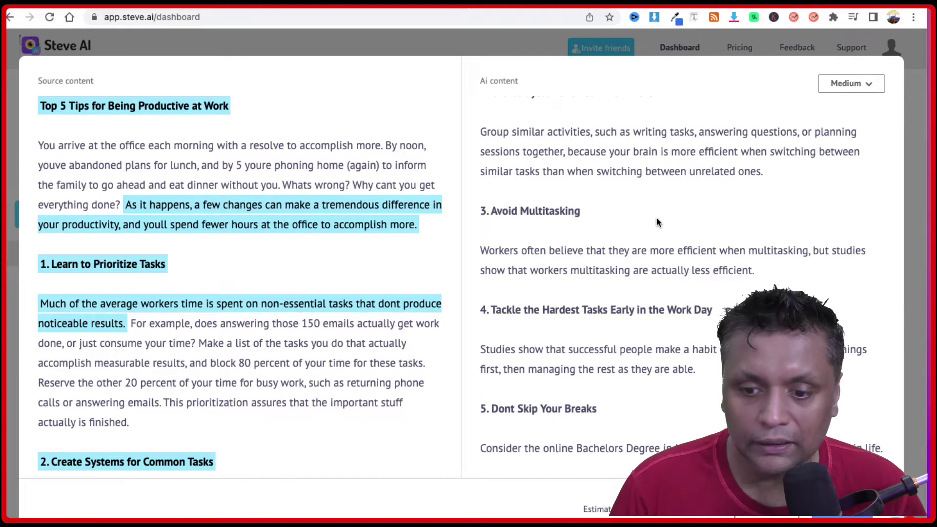
pyautogui.scroll(4, 656, 221)
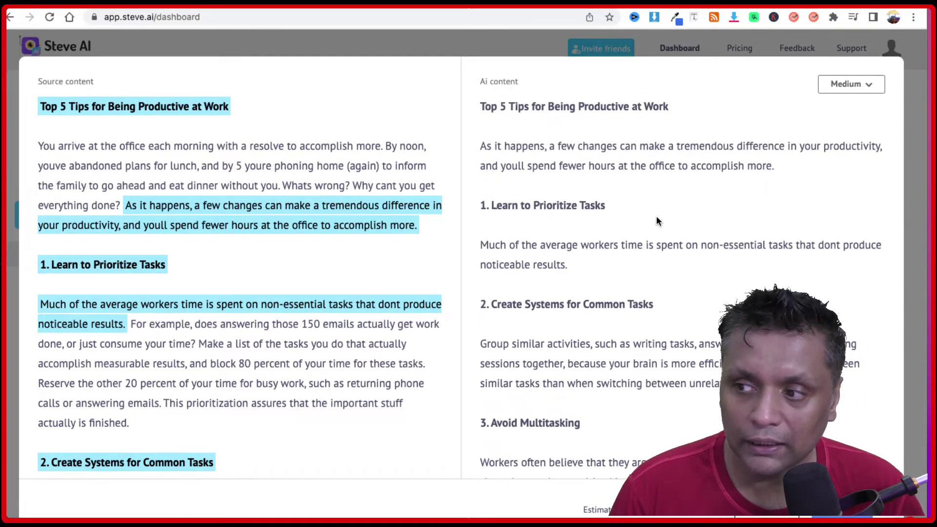
# Set the AI content length to Large, review the summary and proceed to the video script
pyautogui.click(850, 87)
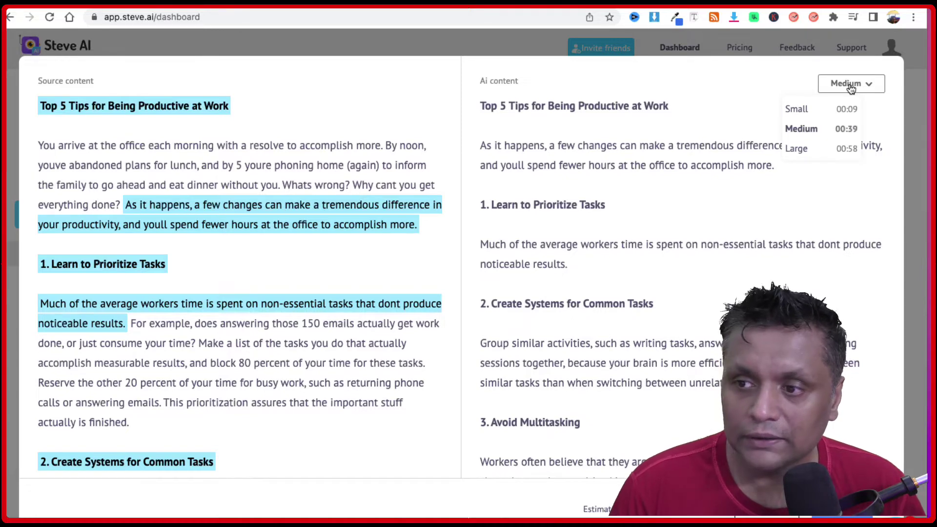
pyautogui.click(810, 152)
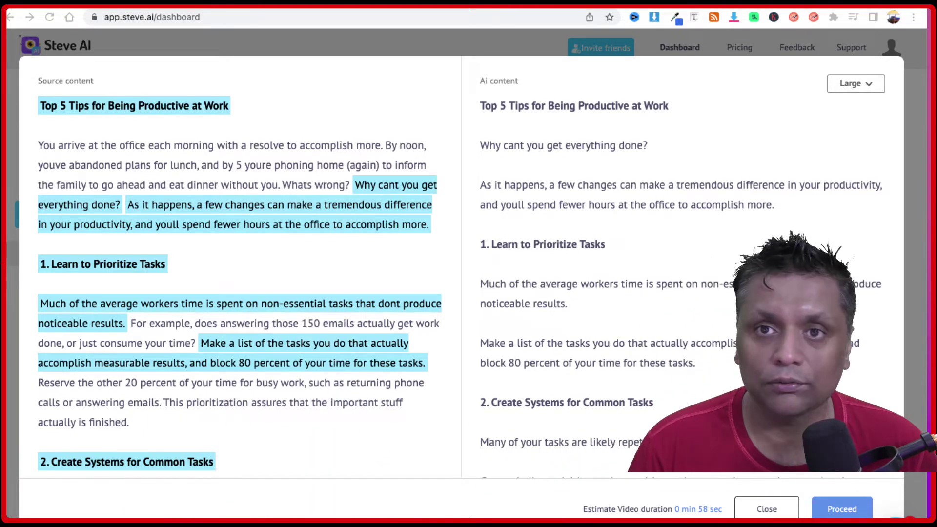
pyautogui.scroll(-1, 682, 274)
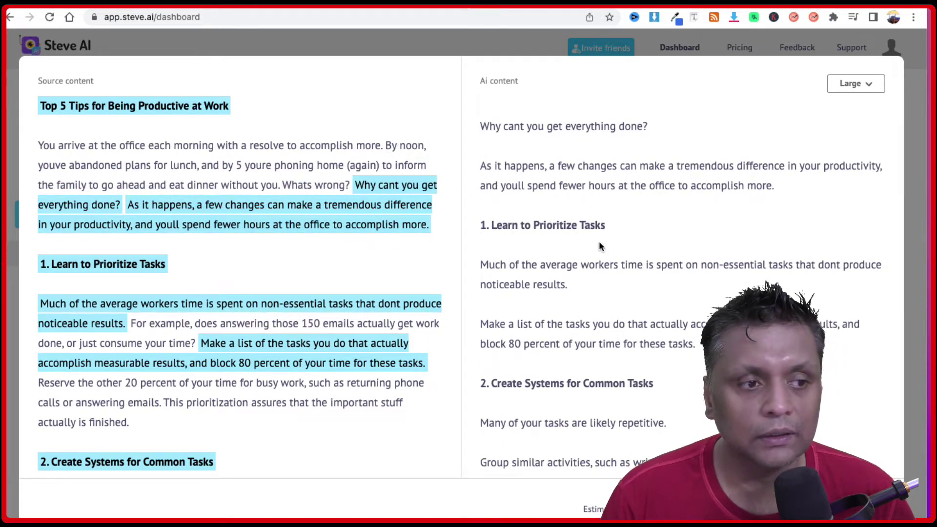
pyautogui.scroll(-5, 598, 242)
pyautogui.scroll(-7, 600, 245)
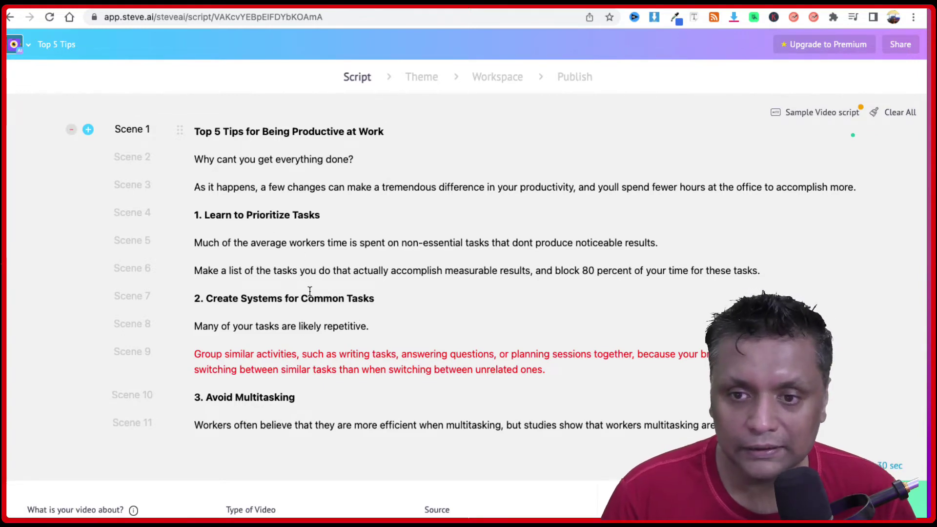
# Split the overlong Scene 9 text into three scenes, breaking after "answering questions," and after "similar tasks"
pyautogui.scroll(-3, 310, 291)
pyautogui.scroll(3, 310, 291)
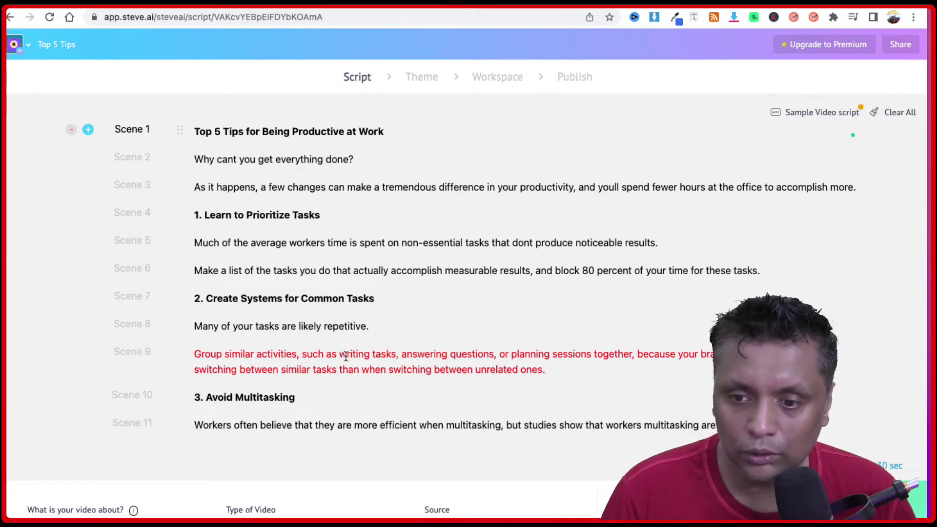
pyautogui.scroll(-3, 343, 359)
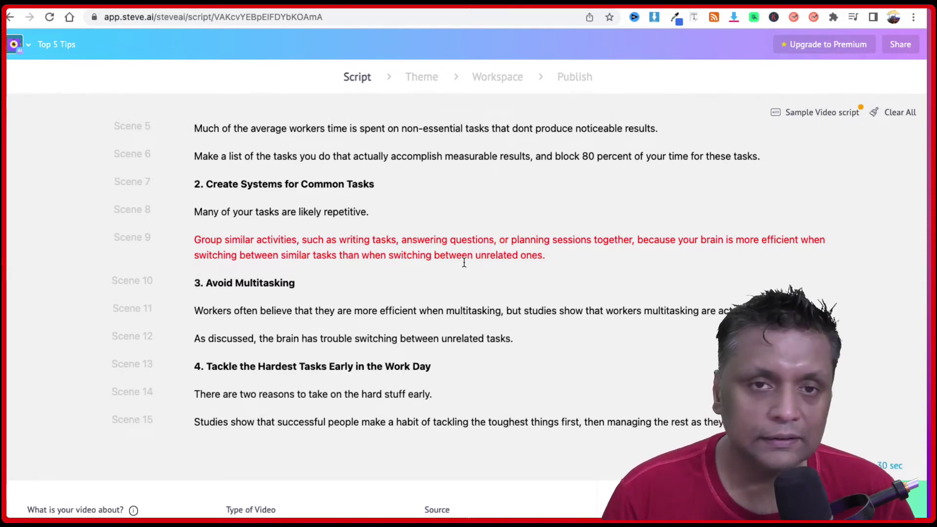
pyautogui.click(498, 239)
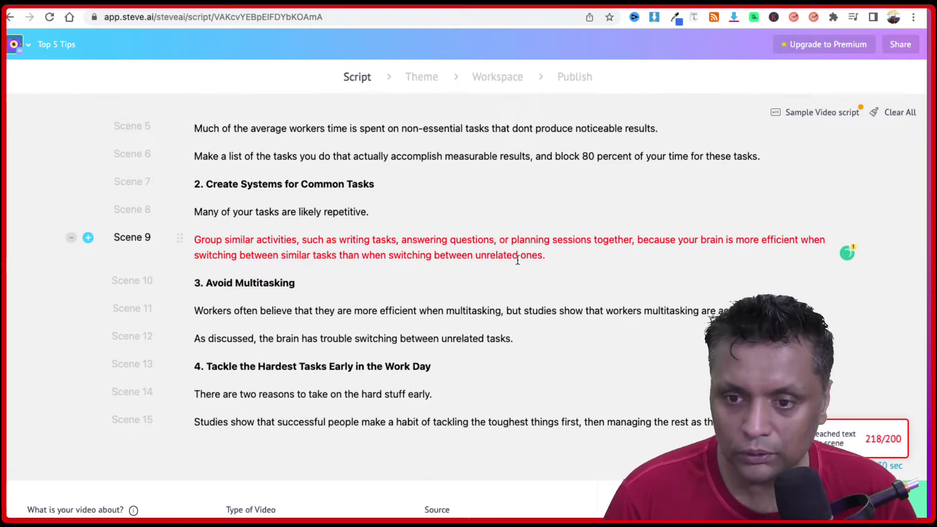
pyautogui.press('Return')
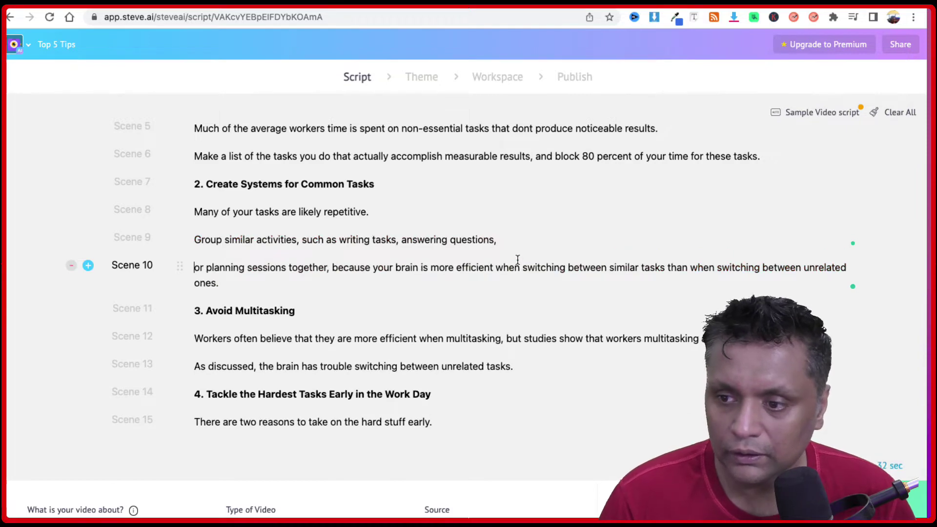
pyautogui.click(666, 268)
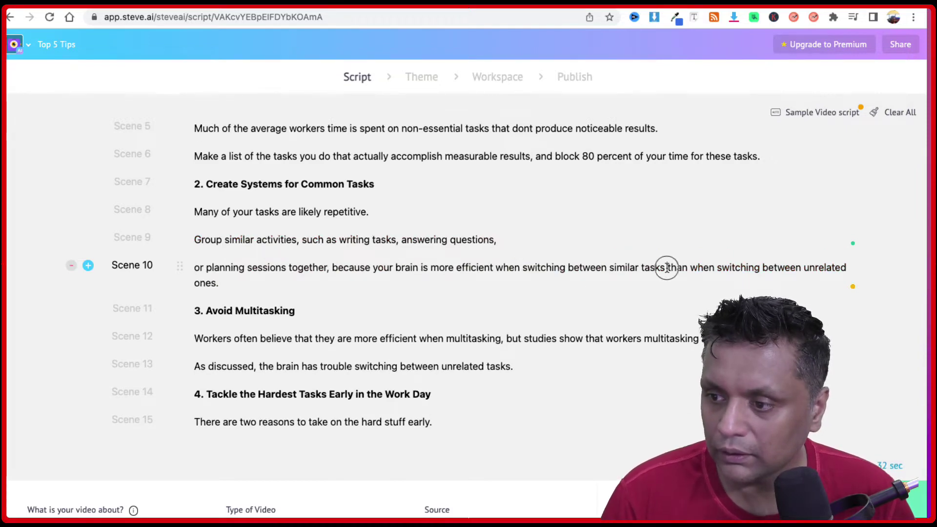
pyautogui.hotkey('shift', 'Return')
pyautogui.press('Return')
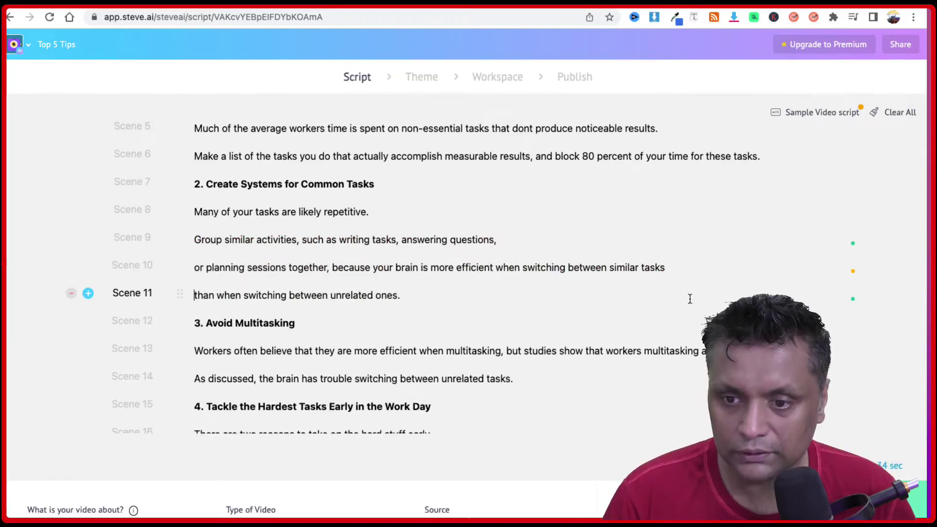
# Set the video's topic to "productivity", with Live Video as the type and All as the source
pyautogui.scroll(-5, 238, 261)
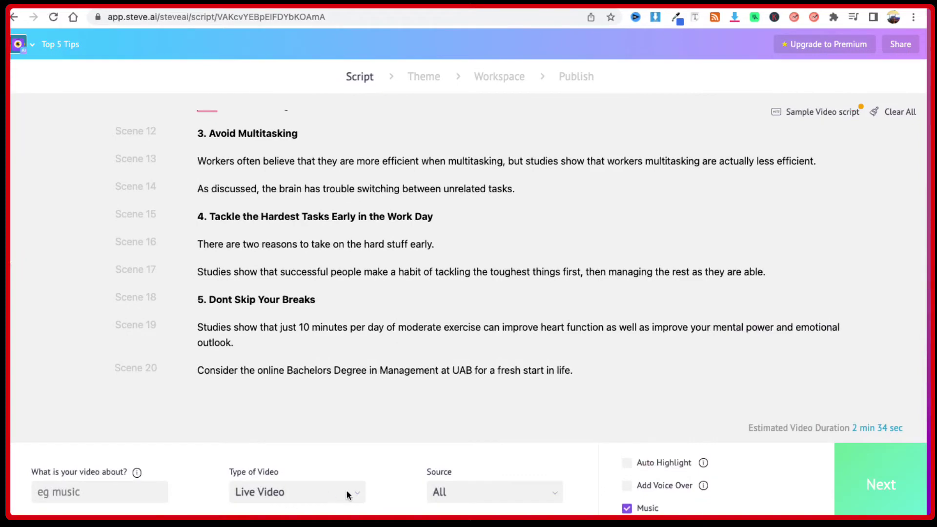
pyautogui.scroll(-1, 382, 513)
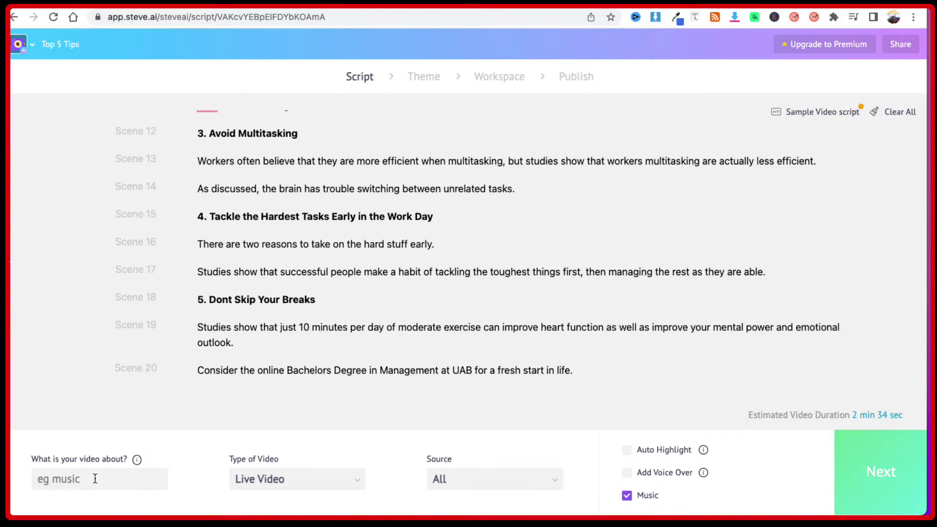
pyautogui.click(95, 478)
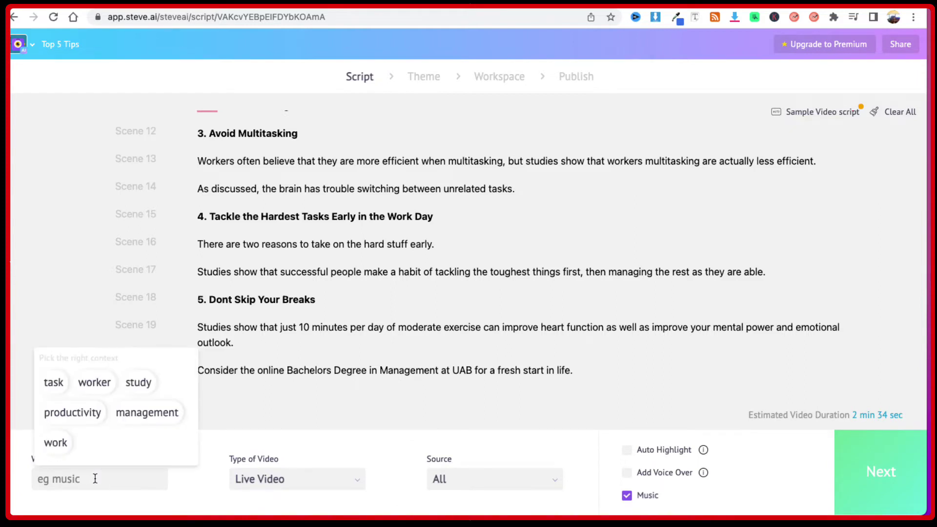
pyautogui.click(83, 415)
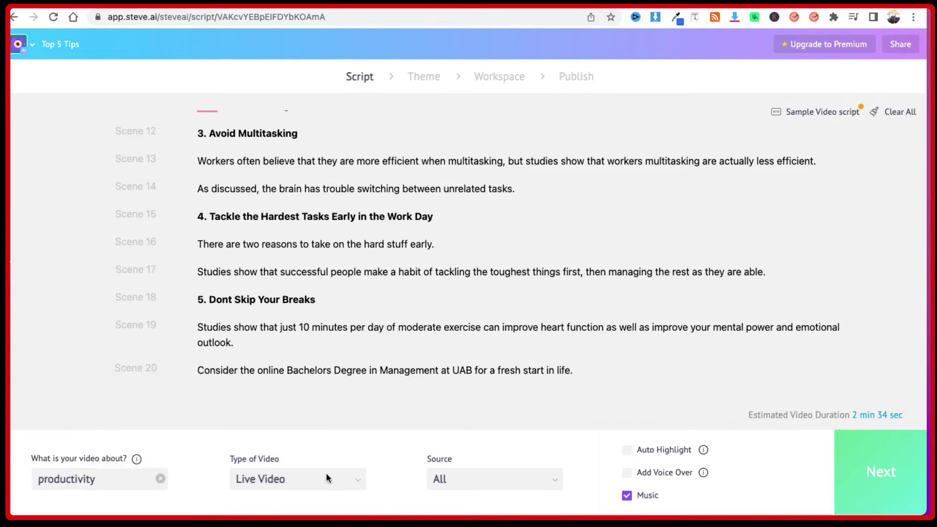
pyautogui.click(349, 482)
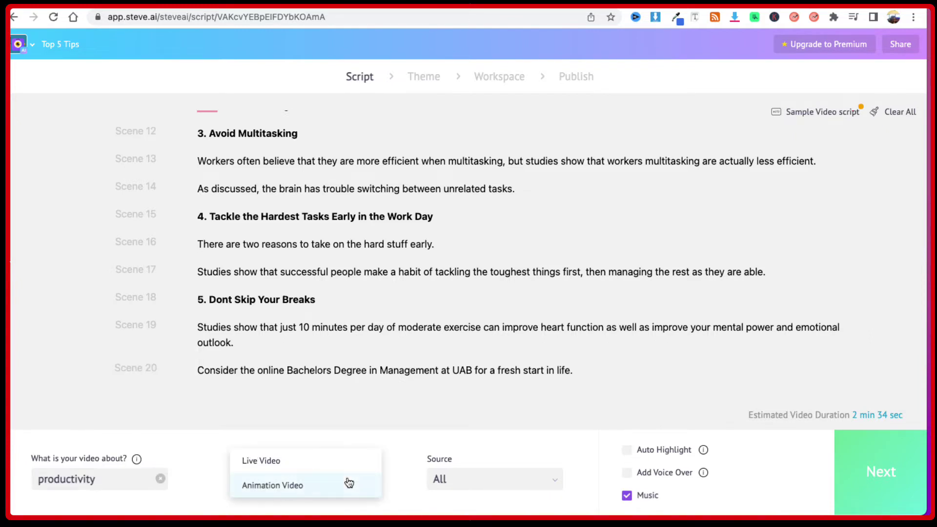
pyautogui.click(271, 462)
pyautogui.click(544, 482)
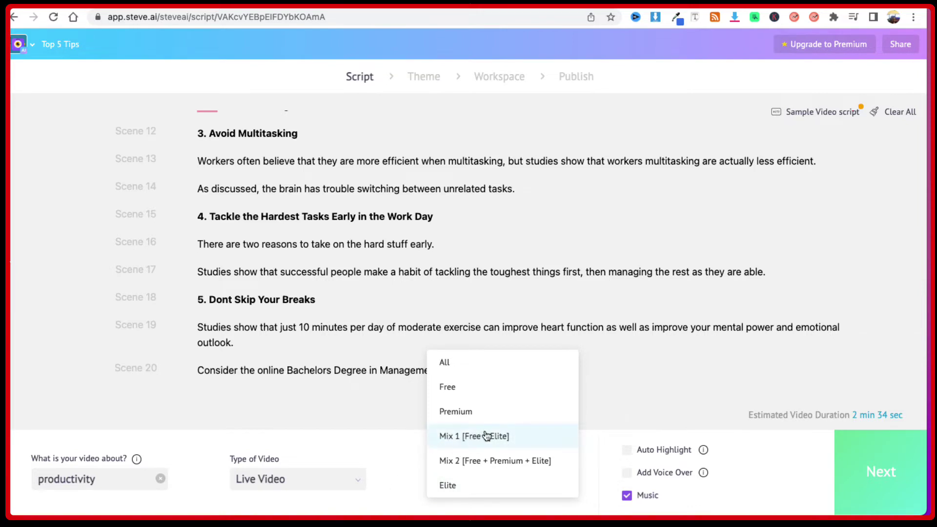
pyautogui.click(397, 448)
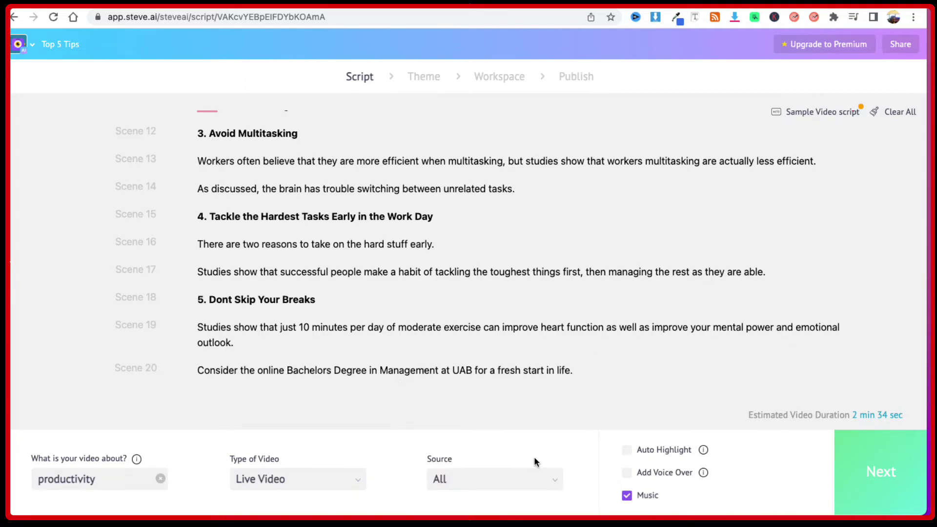
# Turn on Auto Highlight and Add Voice Over, keeping US English as the voice-over language
pyautogui.click(628, 451)
pyautogui.click(628, 472)
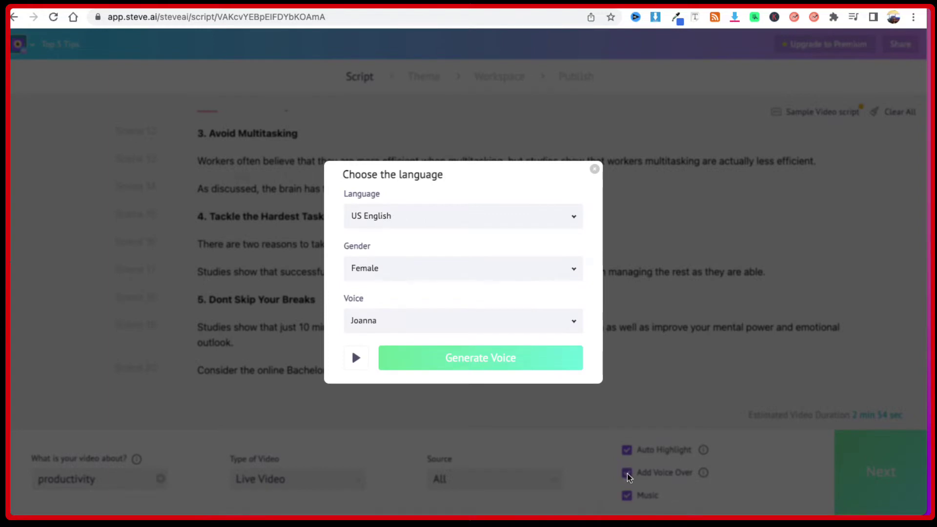
pyautogui.click(388, 219)
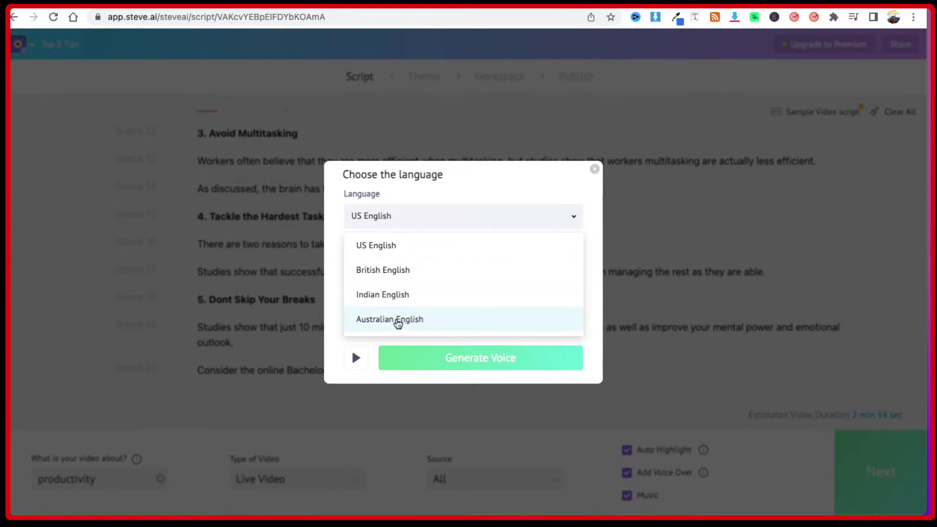
pyautogui.click(329, 291)
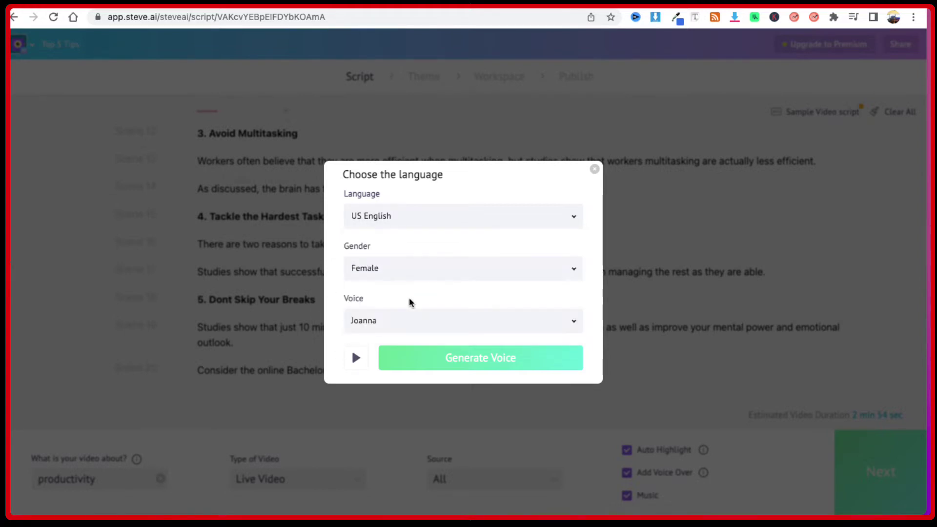
# Set the voice-over gender to Male and the voice to Justin, and play its sample
pyautogui.click(393, 271)
pyautogui.click(387, 299)
pyautogui.click(371, 322)
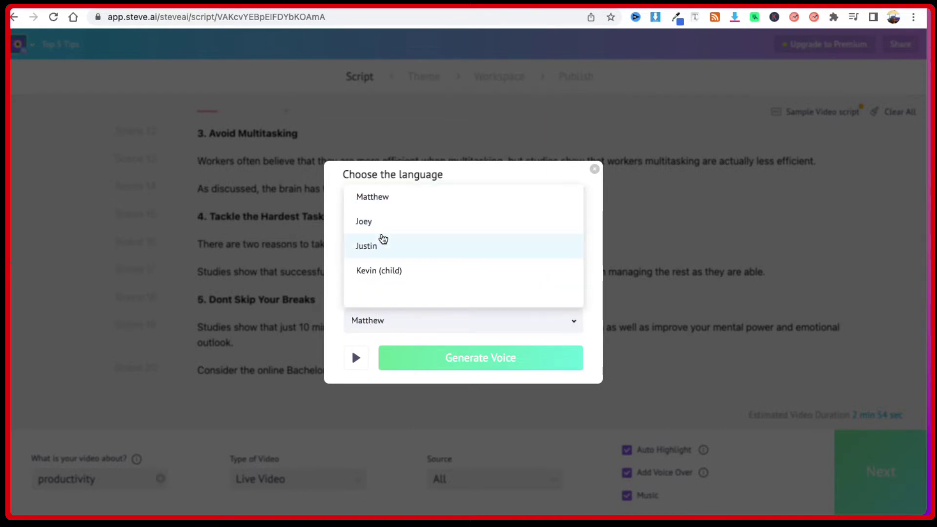
pyautogui.click(382, 246)
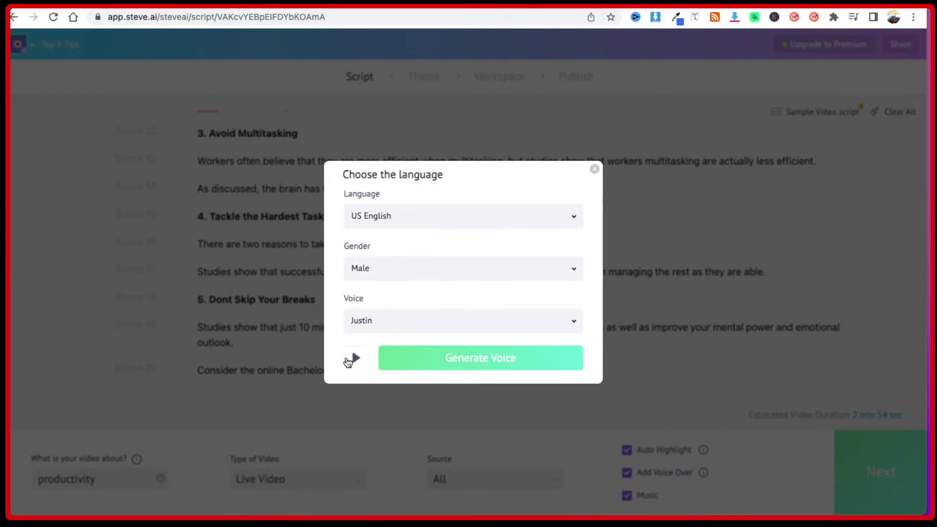
pyautogui.click(357, 360)
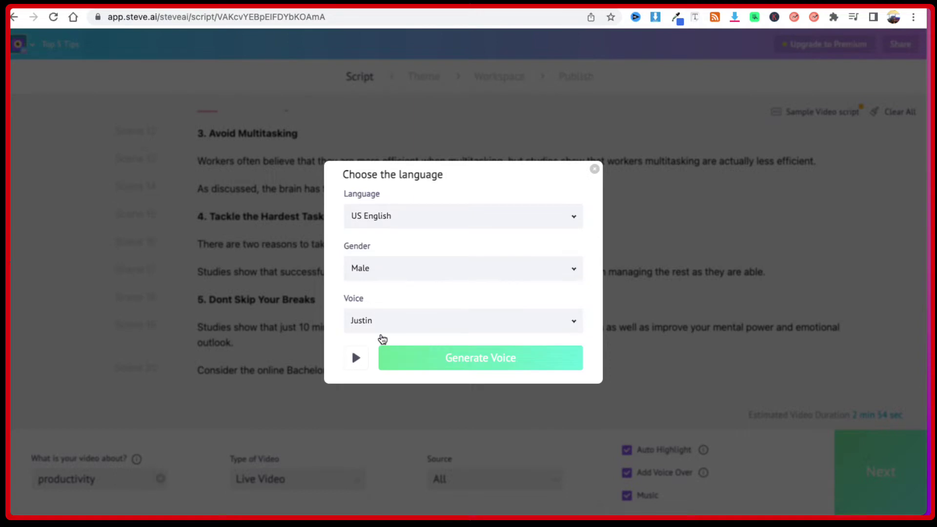
# Play another voice sample and generate the voice-over
pyautogui.click(373, 210)
pyautogui.click(363, 359)
pyautogui.click(443, 362)
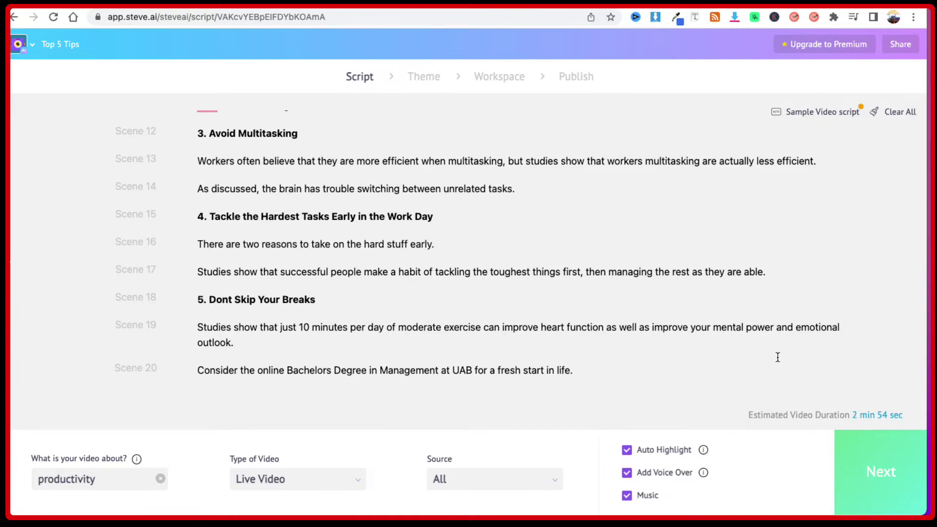
# Look over the whole script from first to last scene and proceed to the theme choice
pyautogui.scroll(6, 748, 295)
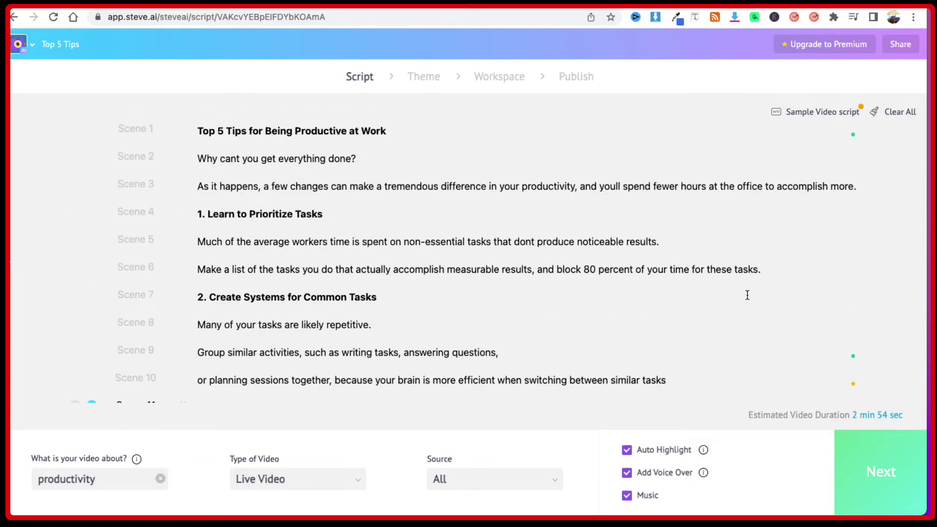
pyautogui.scroll(-8, 748, 294)
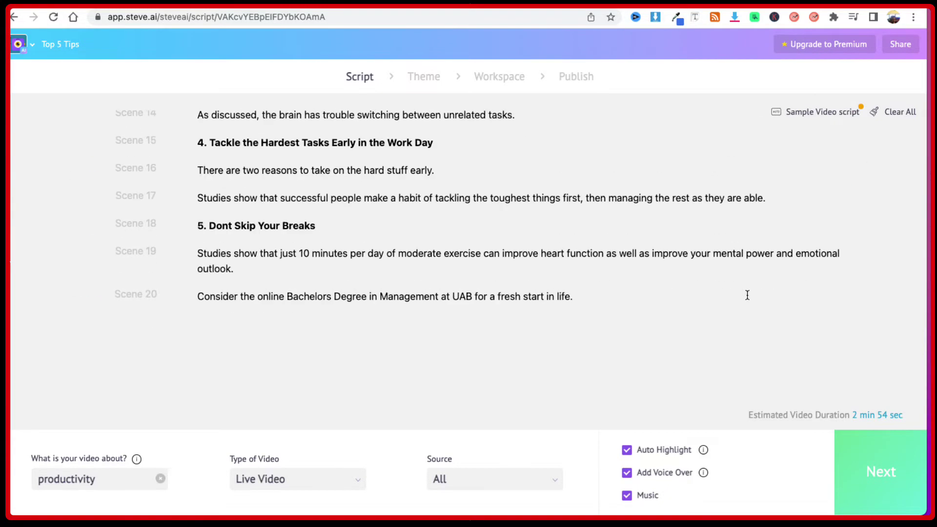
pyautogui.click(883, 477)
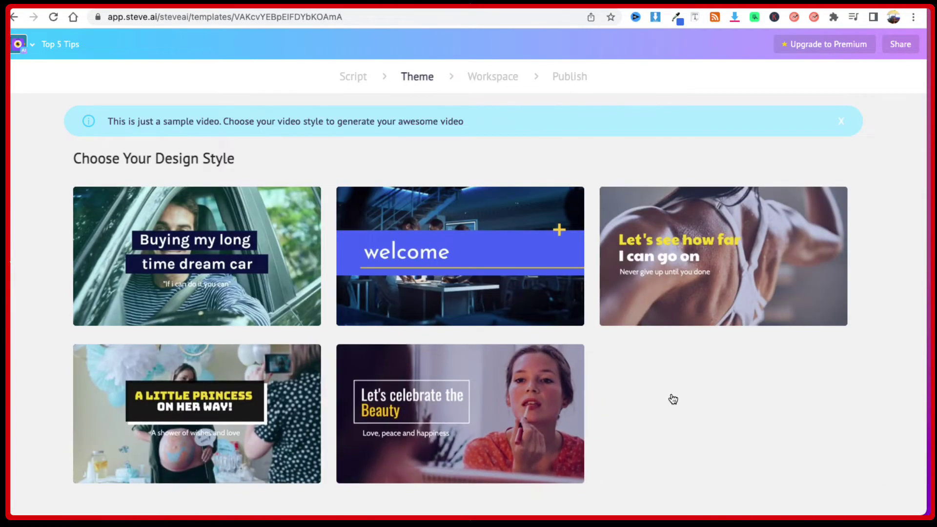
# Preview the design styles and generate the video with the "Buying my long time dream car" style
pyautogui.scroll(-1, 686, 392)
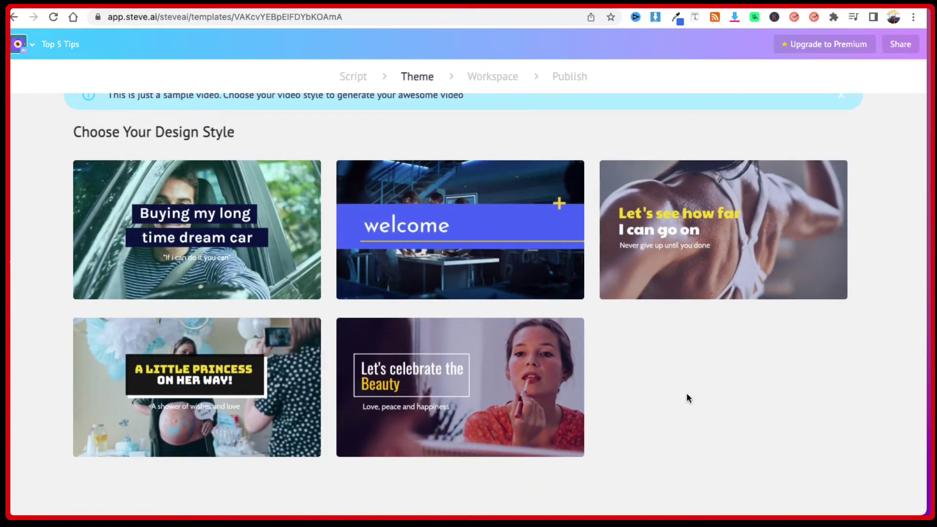
pyautogui.scroll(1, 687, 394)
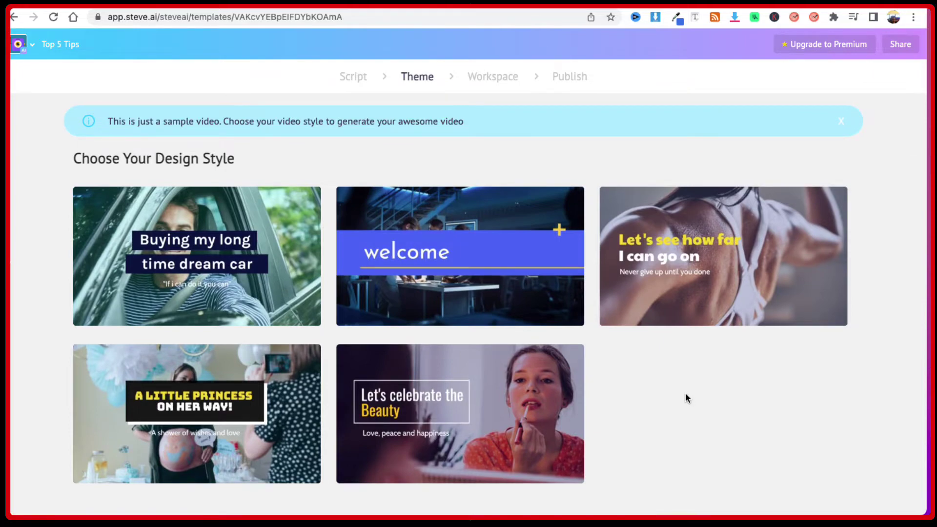
pyautogui.moveTo(173, 299)
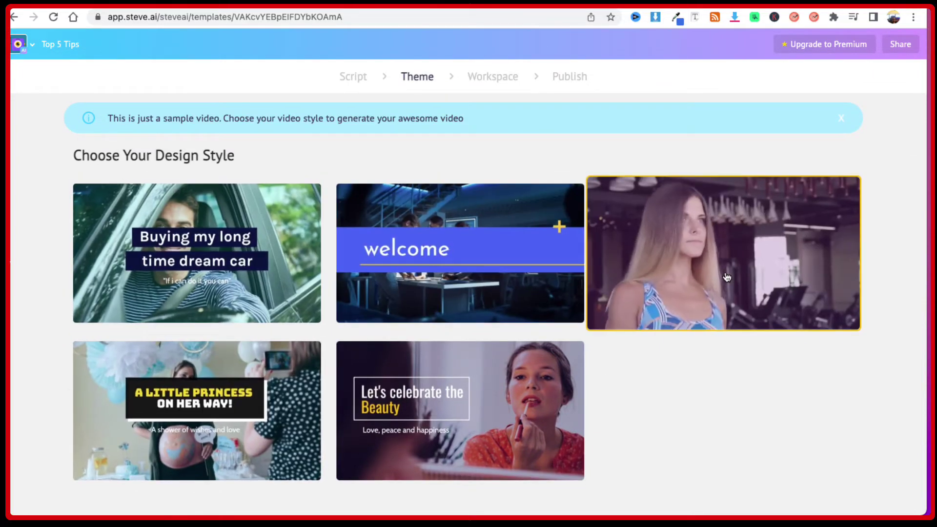
pyautogui.moveTo(310, 372)
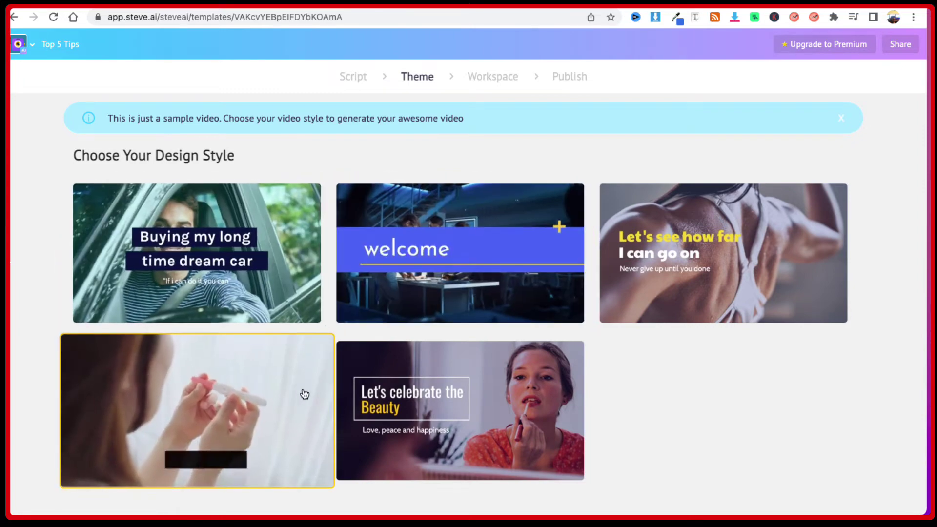
pyautogui.moveTo(342, 385)
pyautogui.moveTo(246, 272)
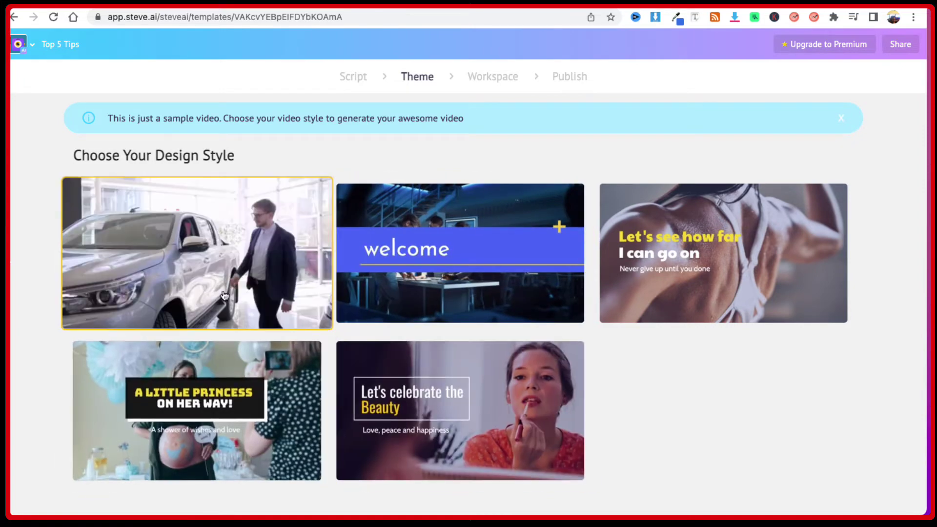
pyautogui.click(246, 272)
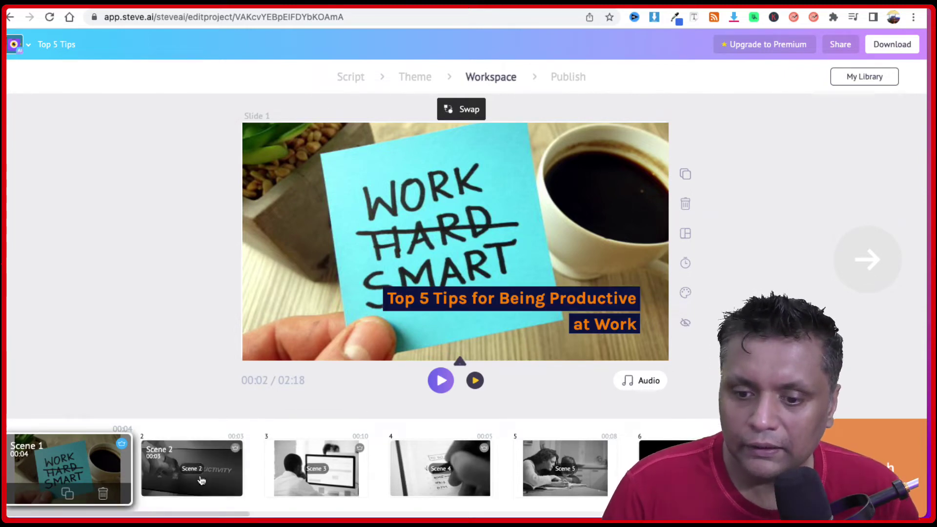
# Look through the generated visuals of Scenes 2 to 5 and return to Scene 1
pyautogui.click(213, 487)
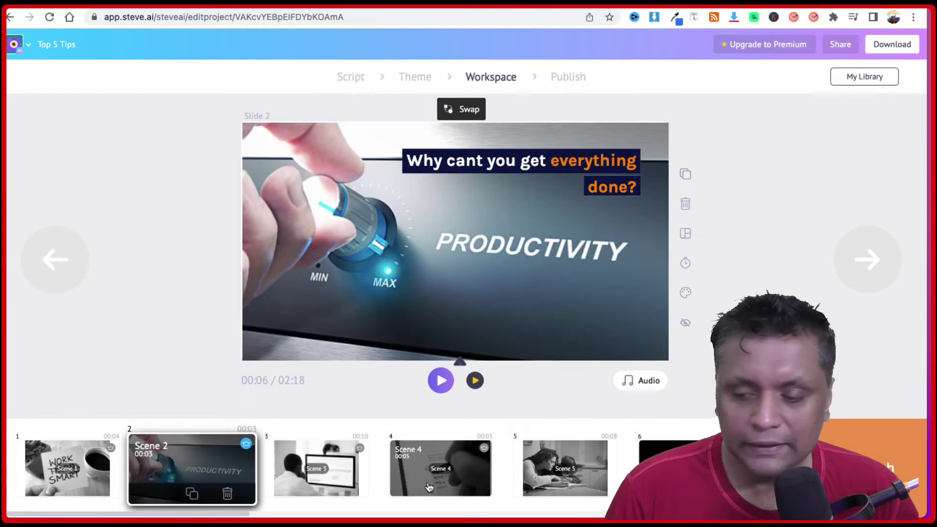
pyautogui.click(347, 486)
pyautogui.click(448, 485)
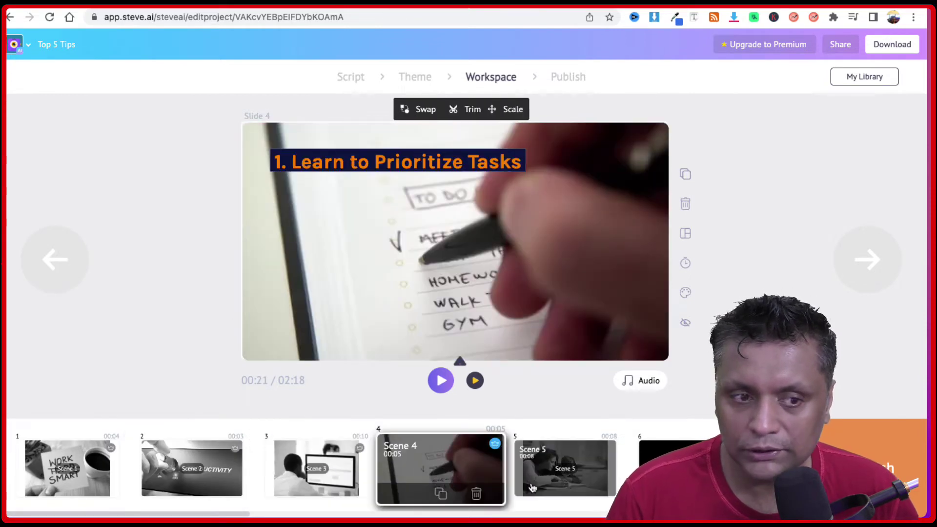
pyautogui.click(545, 485)
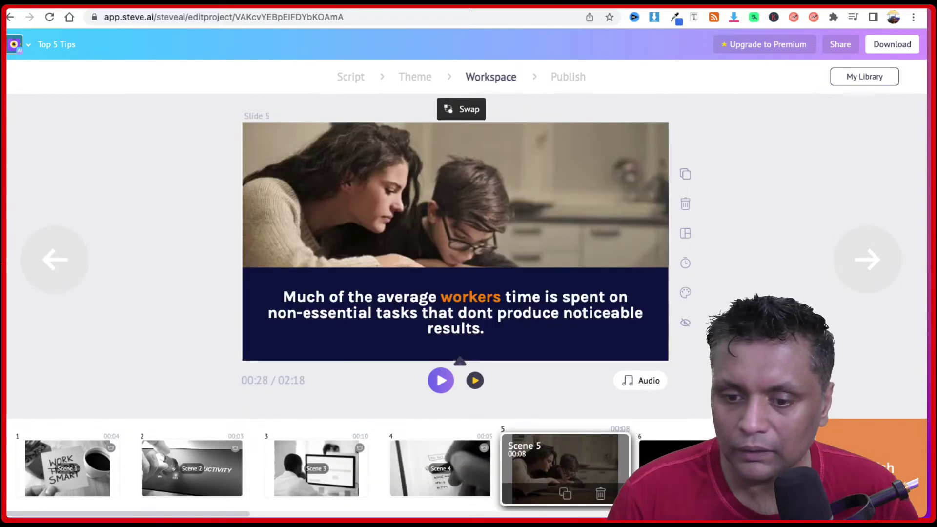
pyautogui.click(44, 490)
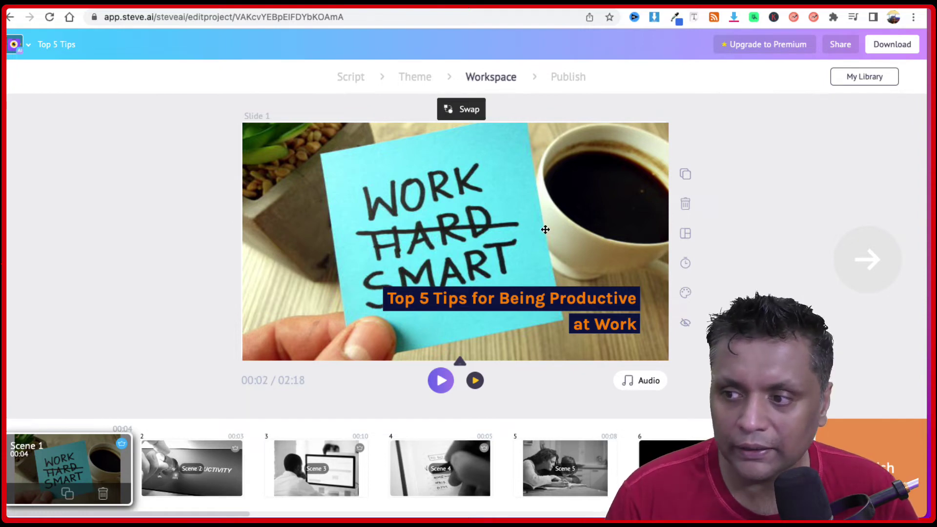
# Swap Scene 1's background image for the 9-second stock video of a woman writing on a sticky-note board
pyautogui.click(495, 208)
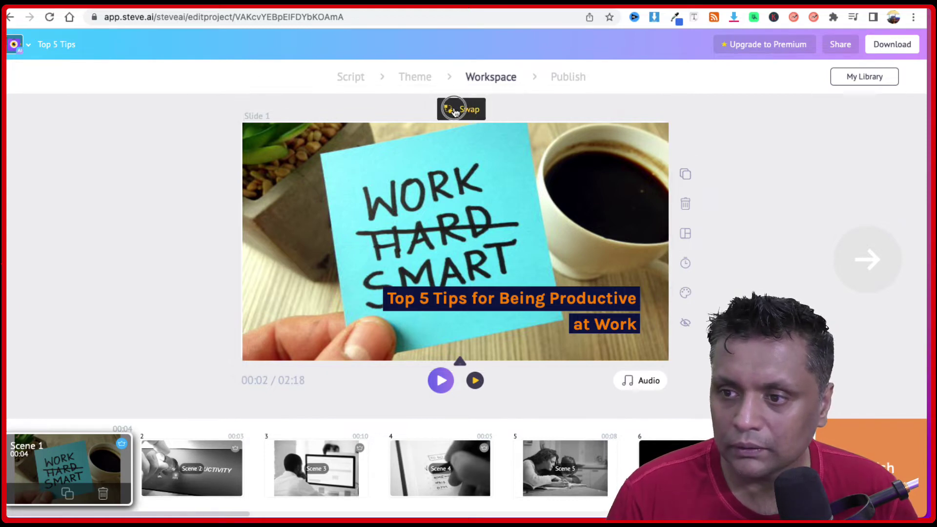
pyautogui.click(453, 109)
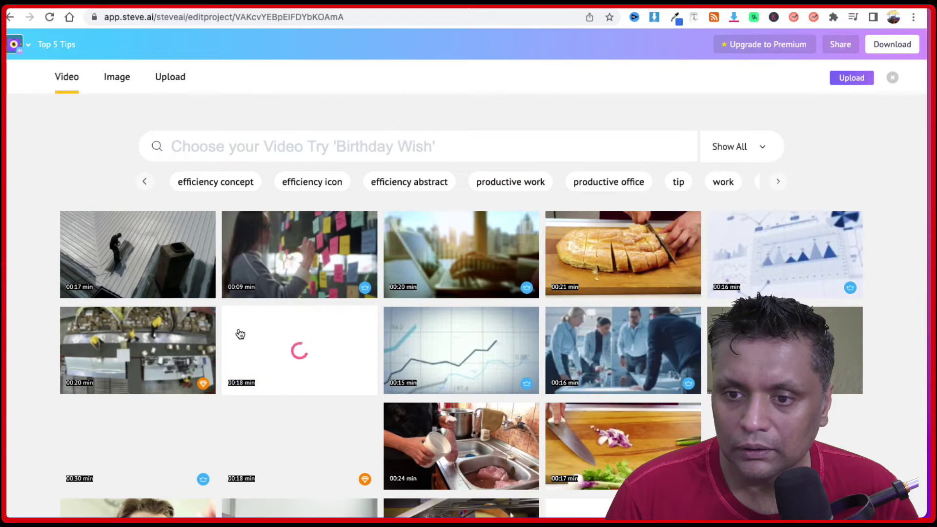
pyautogui.scroll(-3, 429, 372)
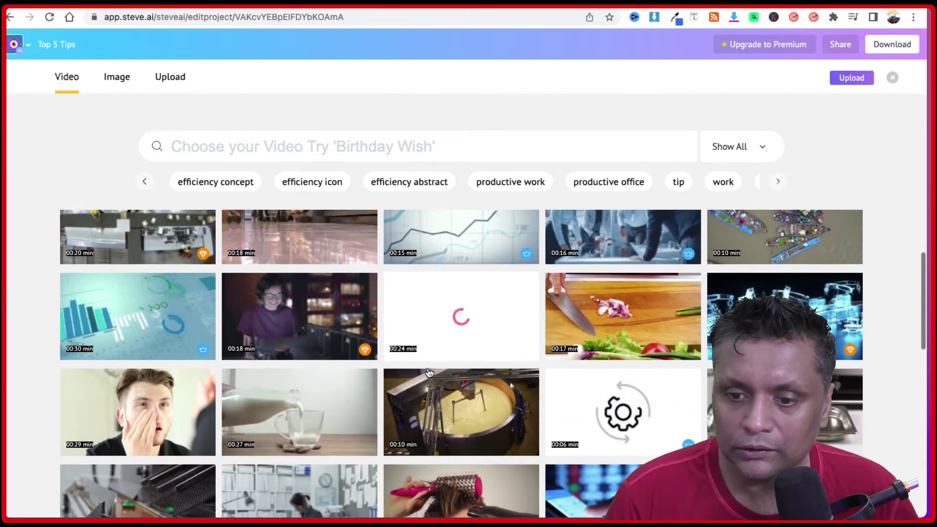
pyautogui.scroll(-2, 429, 372)
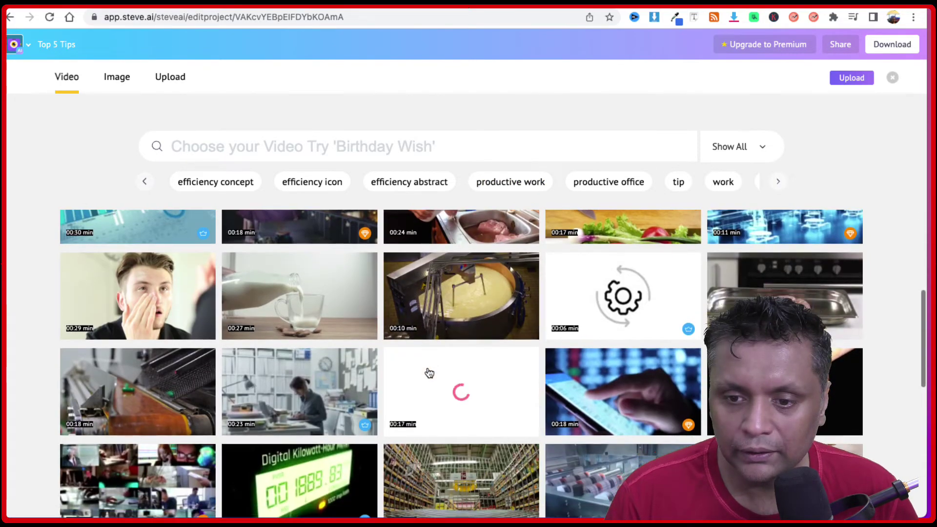
pyautogui.scroll(3, 429, 372)
pyautogui.scroll(2, 429, 372)
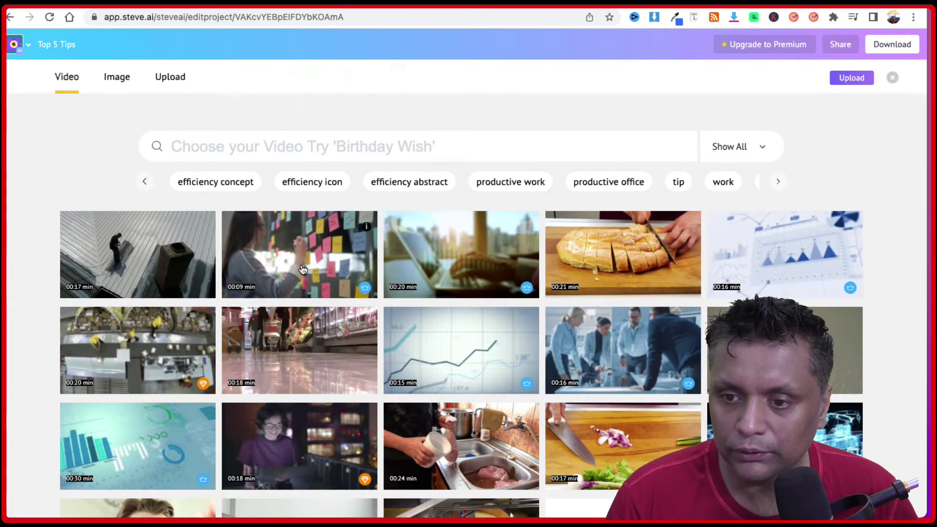
pyautogui.click(361, 318)
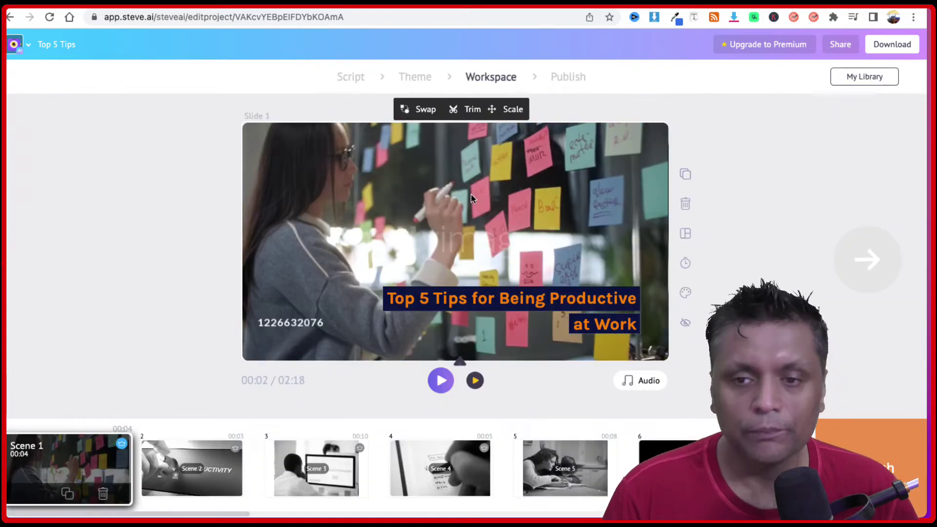
# Look at the trim and scale controls of Scene 1's background video without applying any change
pyautogui.click(462, 110)
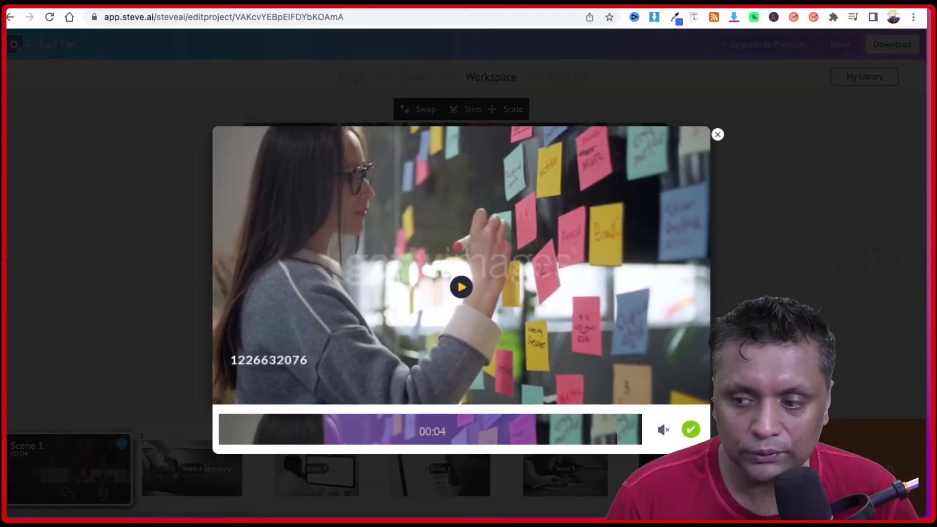
pyautogui.click(717, 135)
pyautogui.click(513, 109)
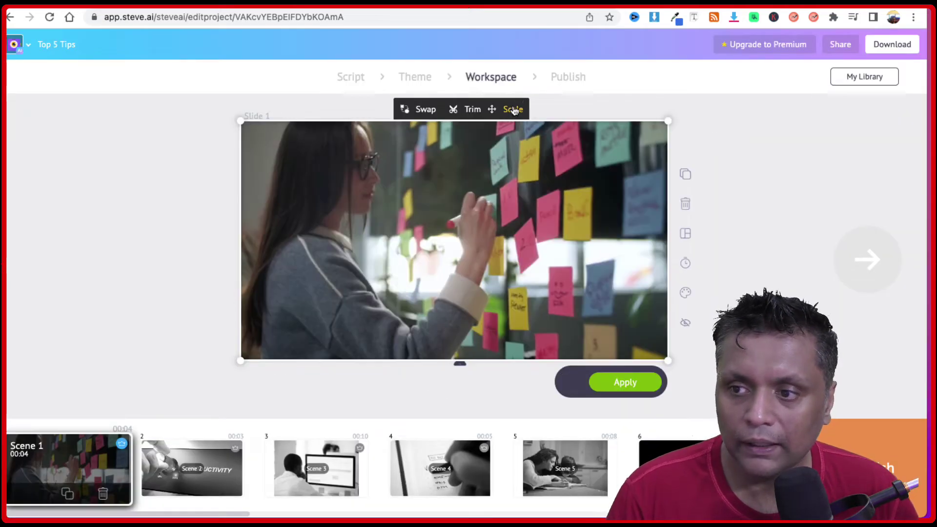
pyautogui.moveTo(668, 122)
pyautogui.mouseDown()
pyautogui.moveTo(630, 142)
pyautogui.moveTo(670, 109)
pyautogui.mouseUp()
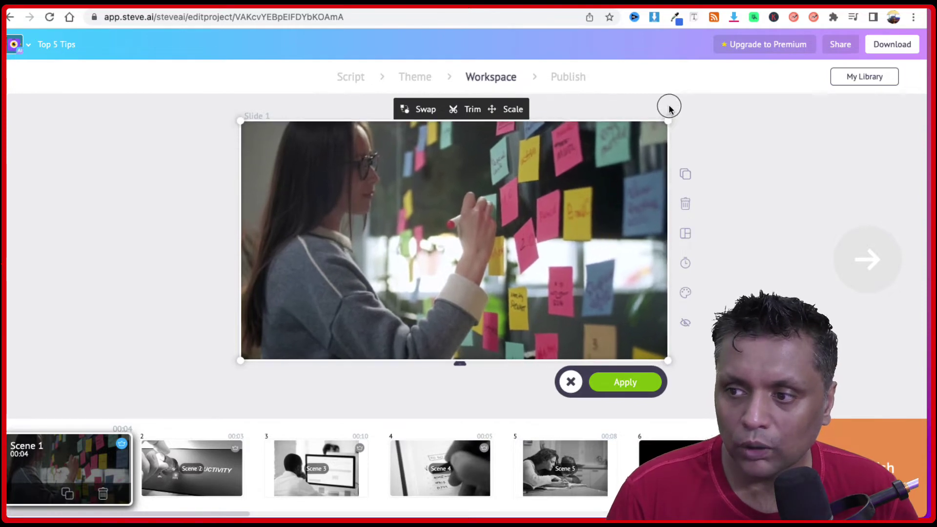
pyautogui.click(573, 382)
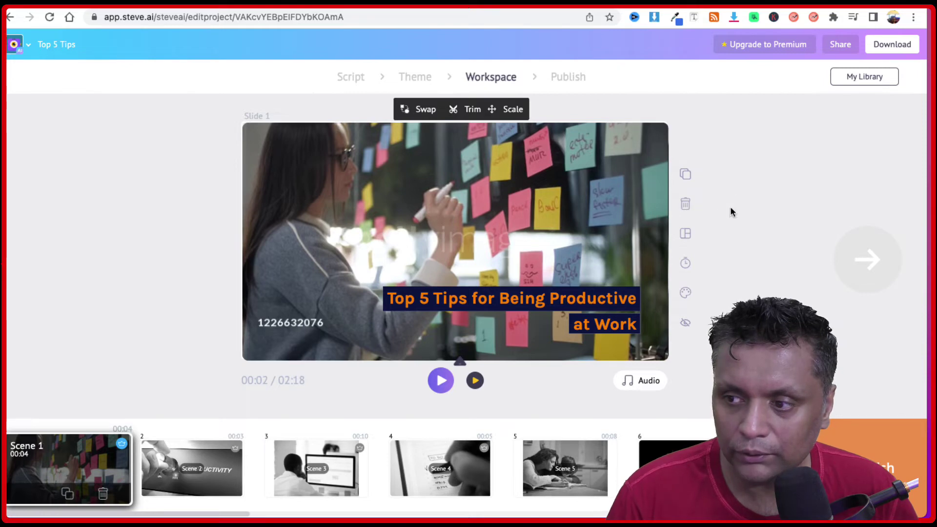
# Apply the full-background layout with highlighted text at the lower right to Scene 1 and check its scene time and color settings
pyautogui.click(686, 236)
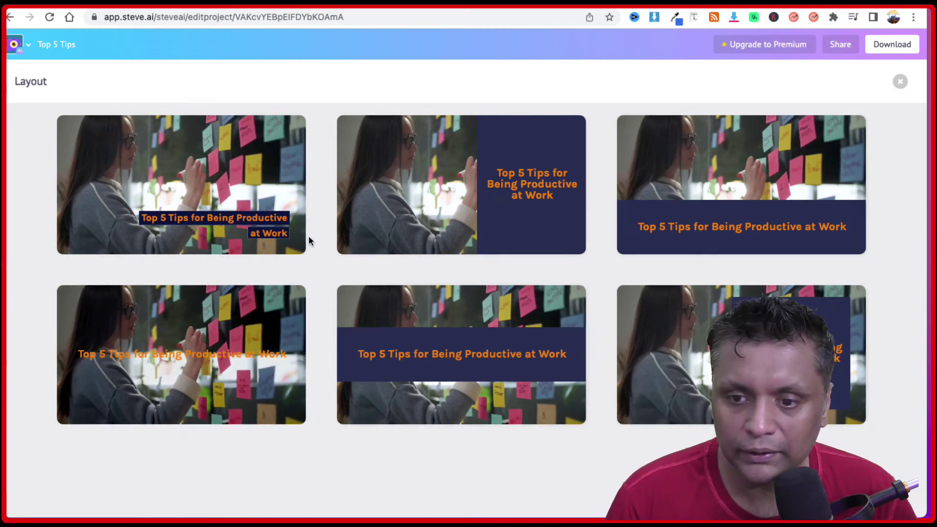
pyautogui.click(218, 202)
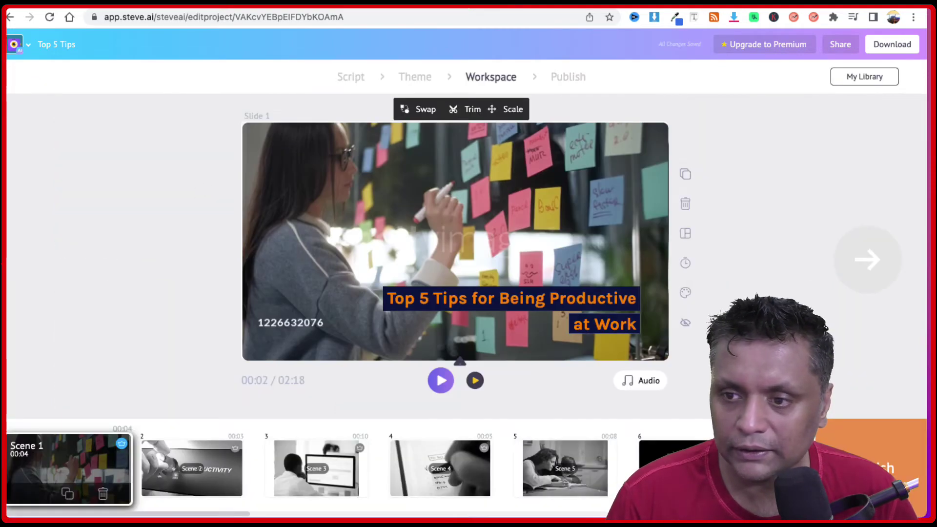
pyautogui.click(686, 266)
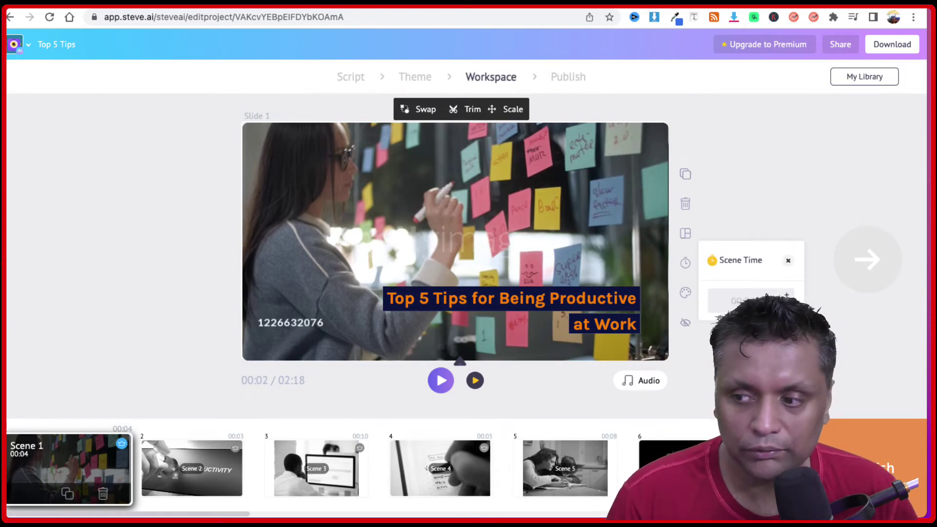
pyautogui.click(686, 266)
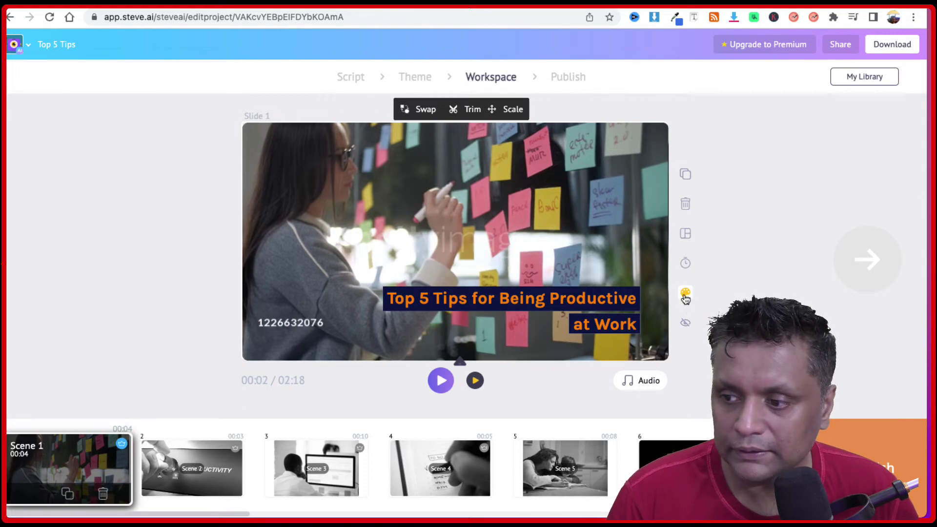
pyautogui.click(686, 295)
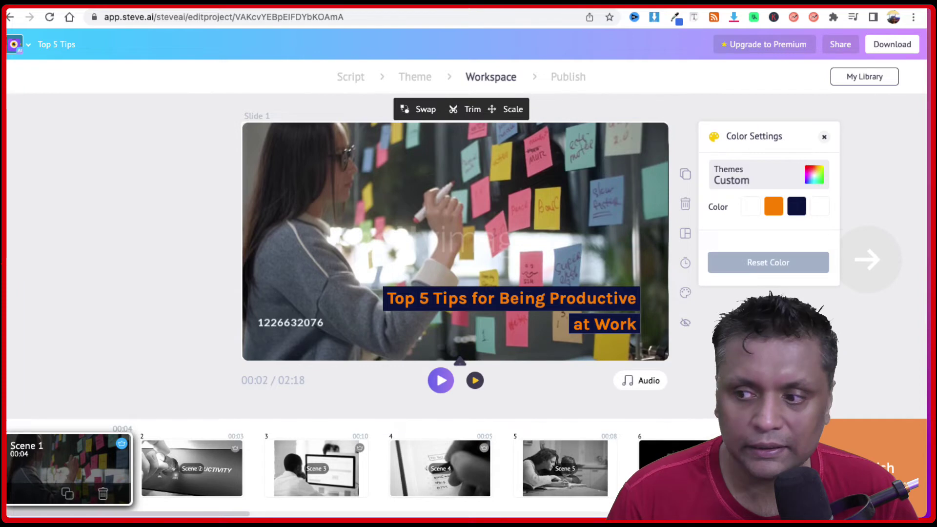
pyautogui.click(694, 296)
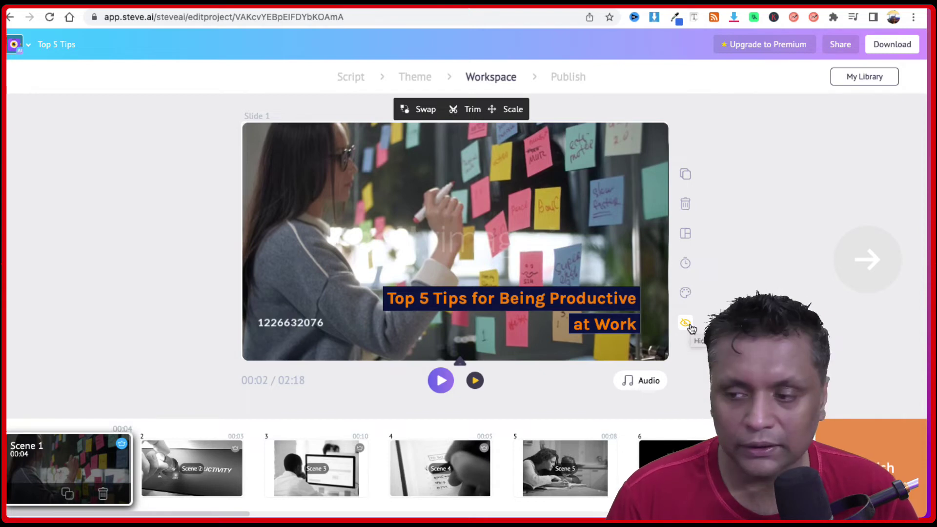
# Replace the video's background music with the track "Elated"
pyautogui.click(644, 385)
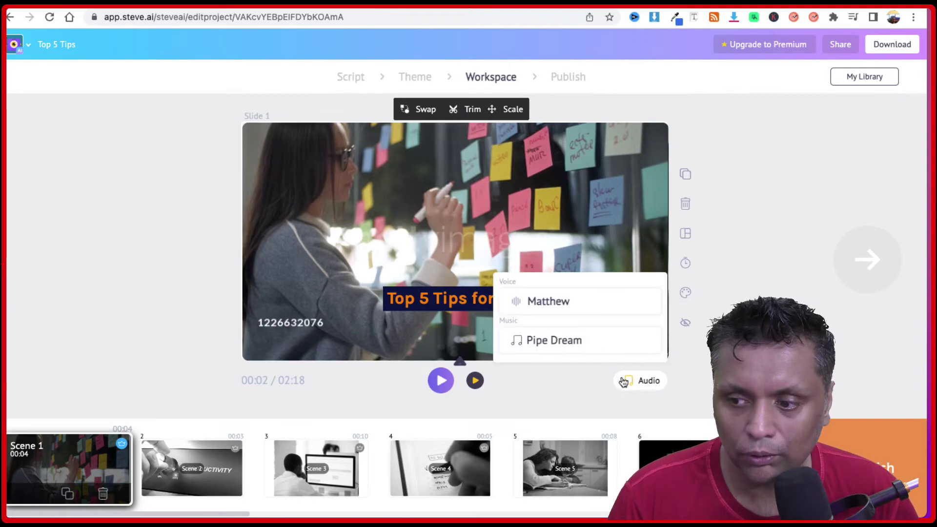
pyautogui.moveTo(606, 339)
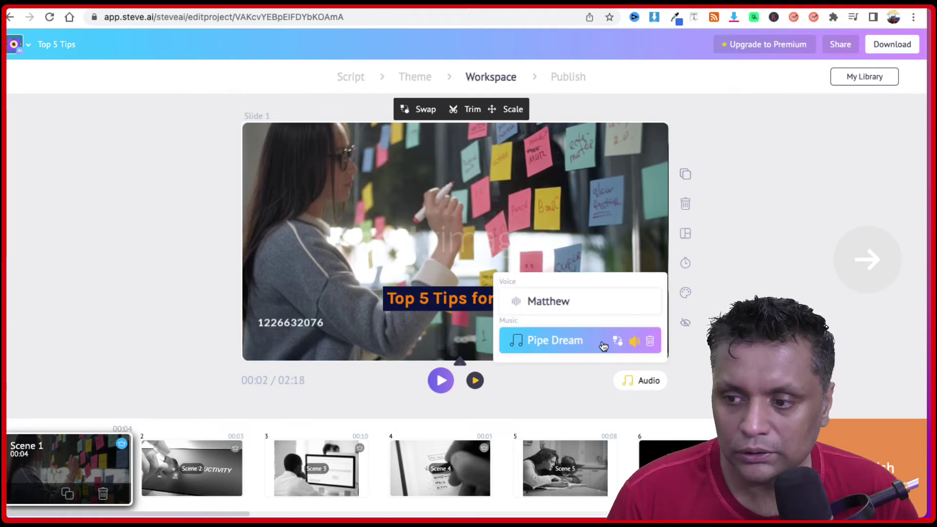
pyautogui.click(564, 341)
pyautogui.moveTo(409, 302)
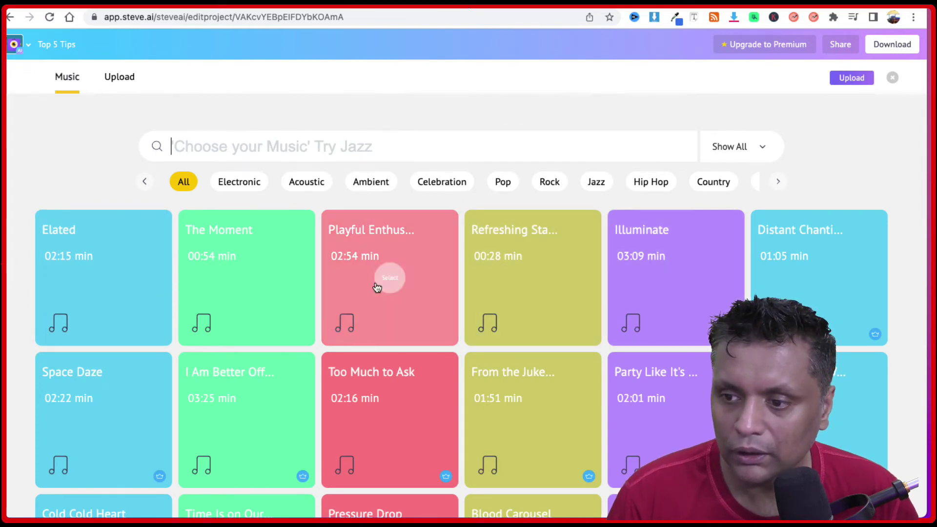
pyautogui.moveTo(87, 283)
pyautogui.scroll(-1, 111, 326)
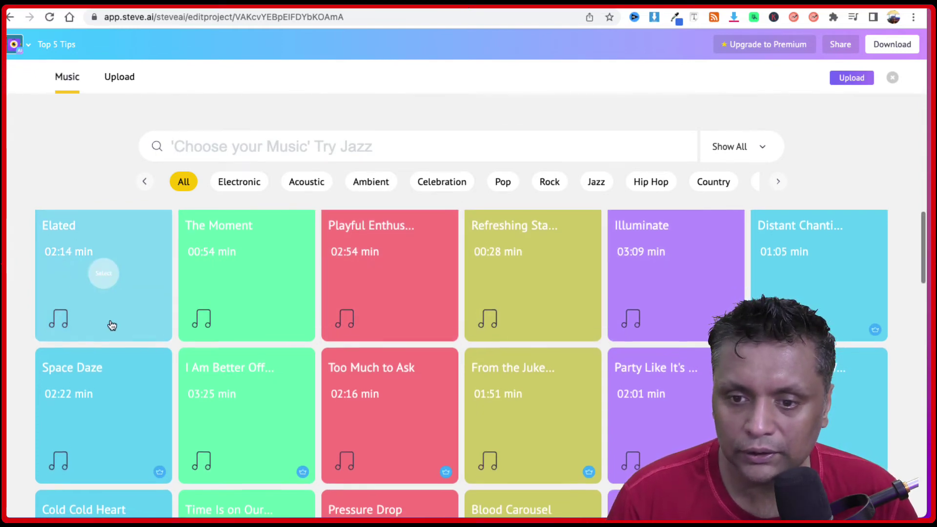
pyautogui.click(104, 273)
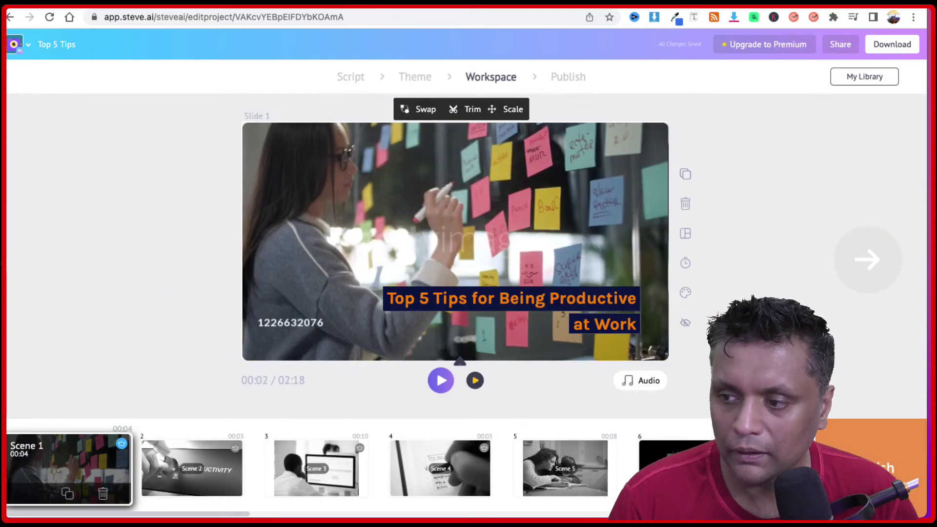
# Go through Scenes 2 and 3 and play the finished video's preview in the Publish stage
pyautogui.click(174, 492)
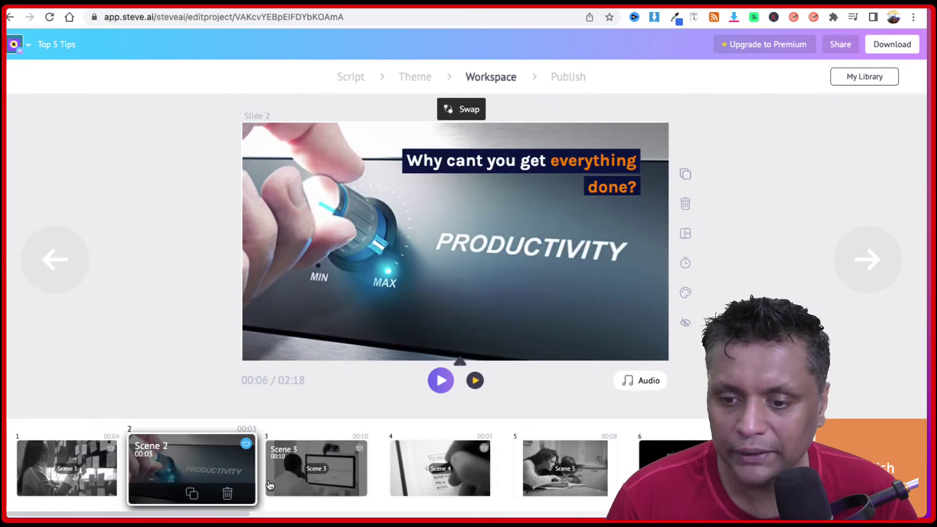
pyautogui.click(326, 494)
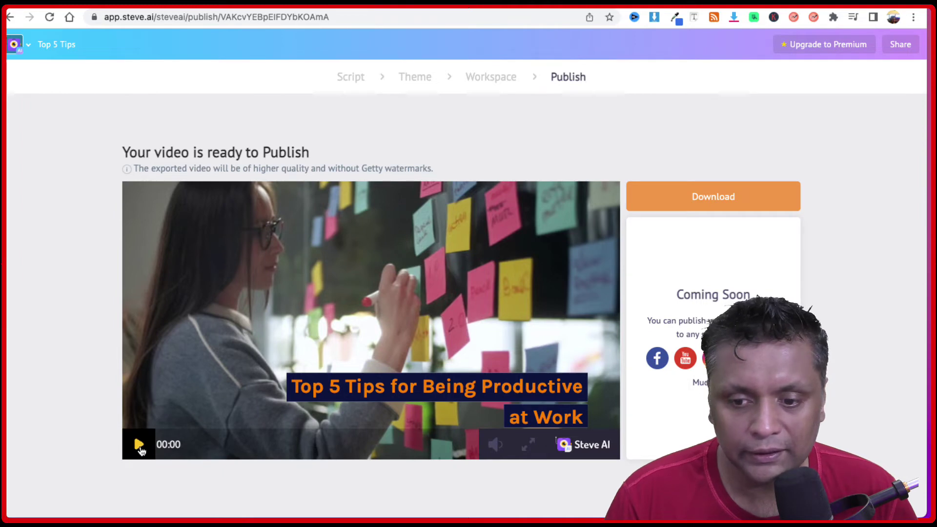
pyautogui.click(139, 445)
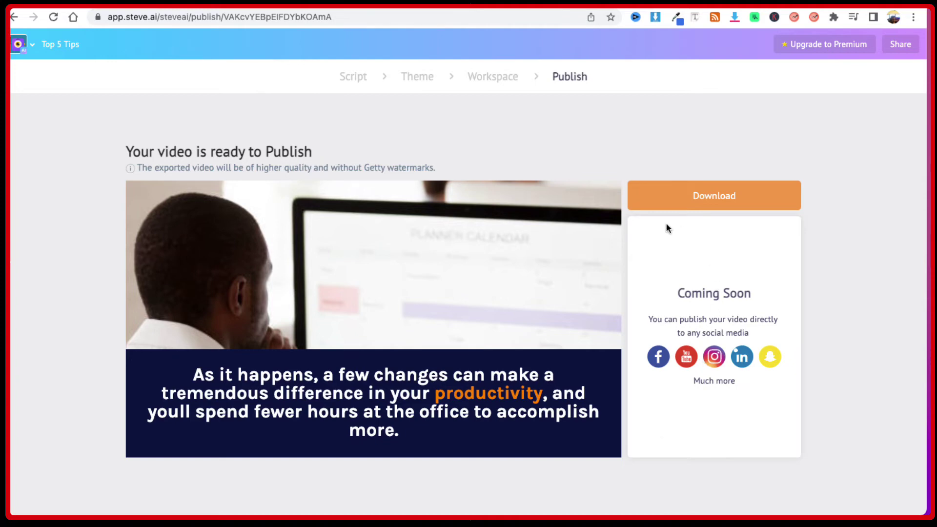
# Set the video download to Full HD 1080p in Mp4 format and check the images it includes
pyautogui.click(682, 207)
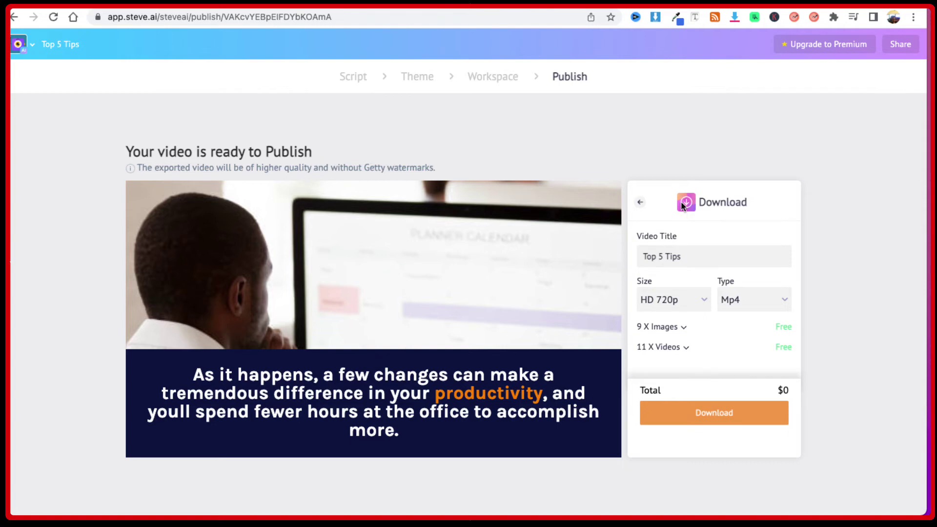
pyautogui.click(702, 301)
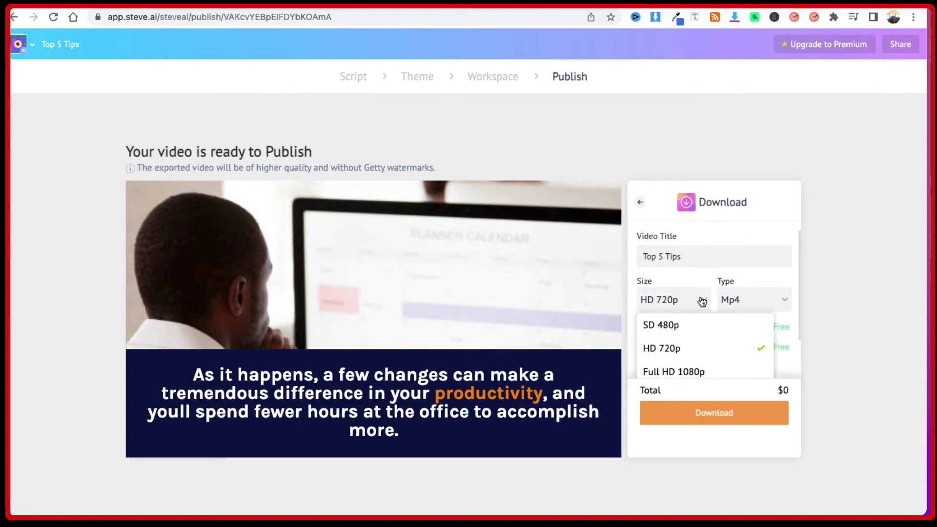
pyautogui.click(687, 374)
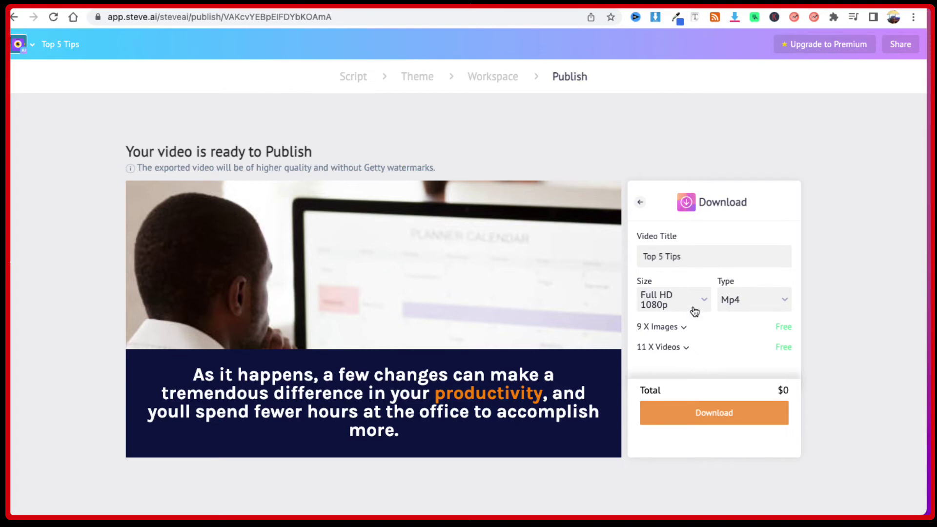
pyautogui.click(778, 305)
pyautogui.click(778, 316)
pyautogui.click(682, 330)
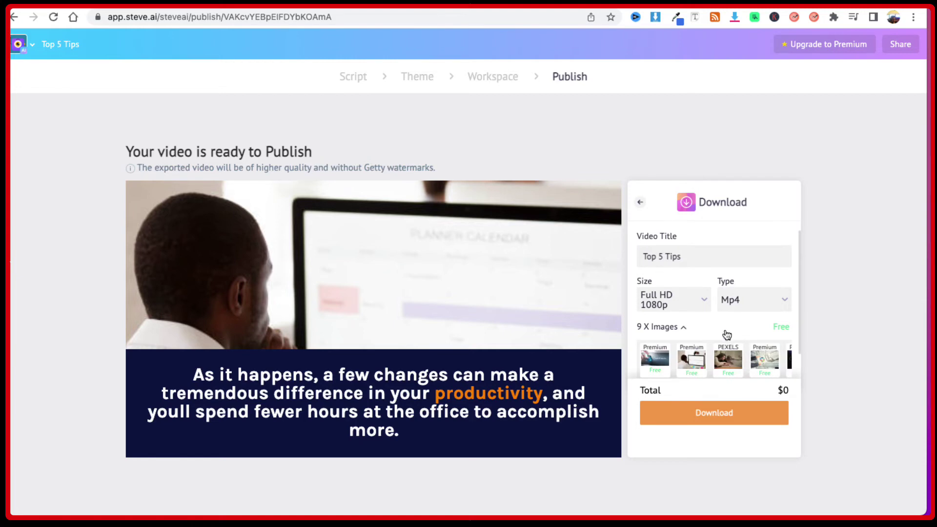
pyautogui.click(683, 326)
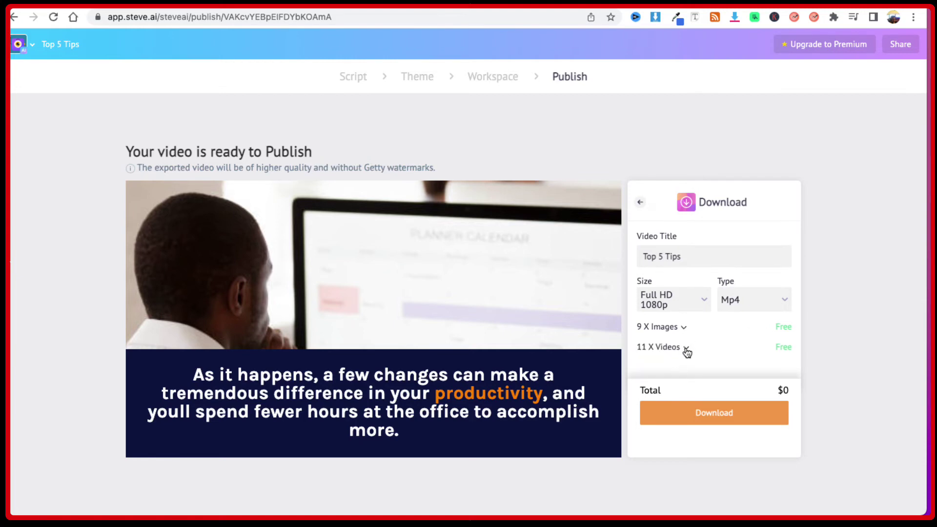
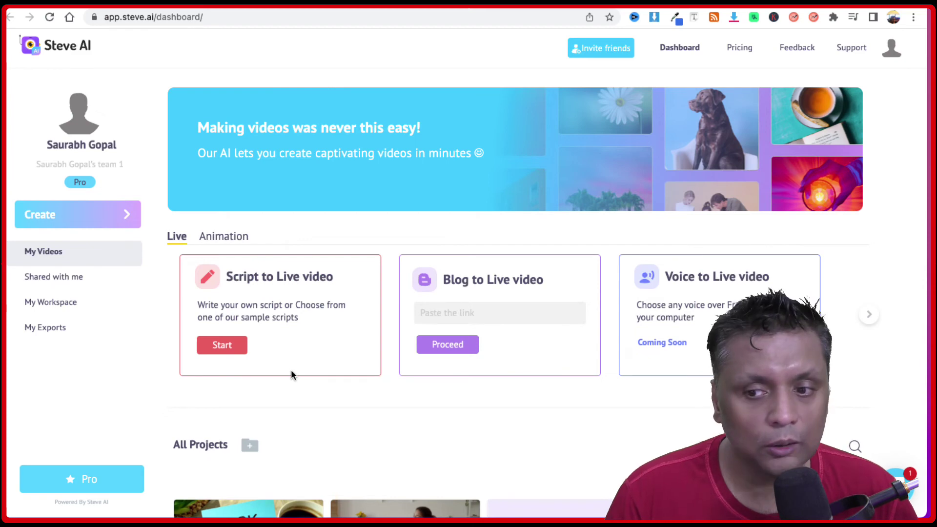
# Start a script-to-live video with the pasted script on Turkey's most beautiful beaches and delete the "#Intro" line from Scene 1
pyautogui.click(228, 348)
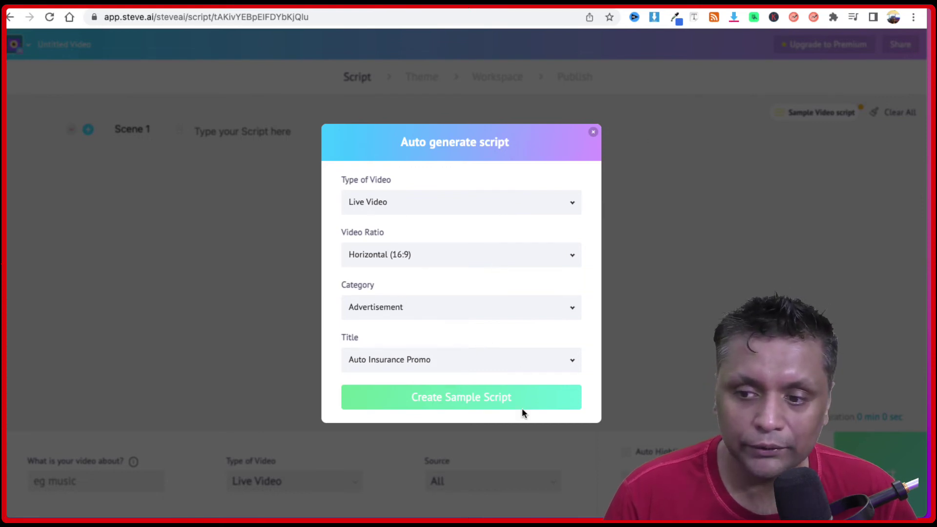
pyautogui.click(594, 133)
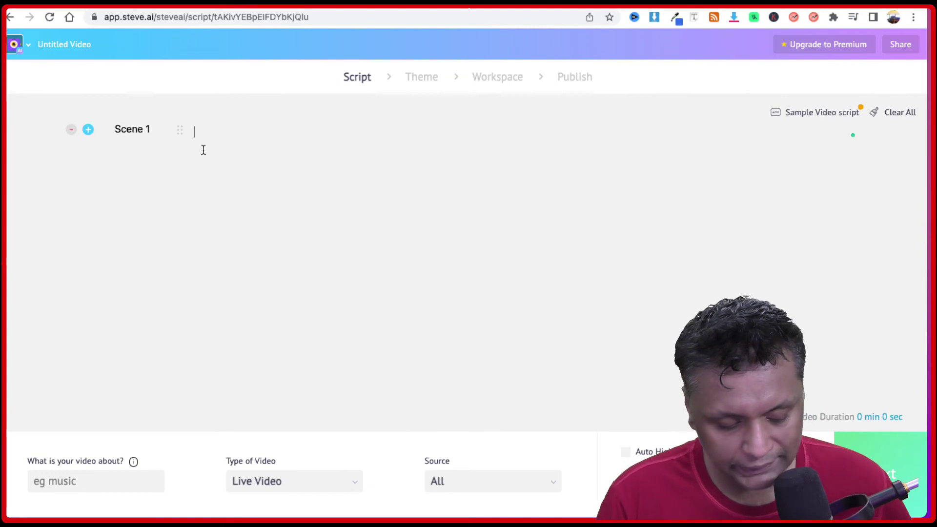
pyautogui.press('super+v')
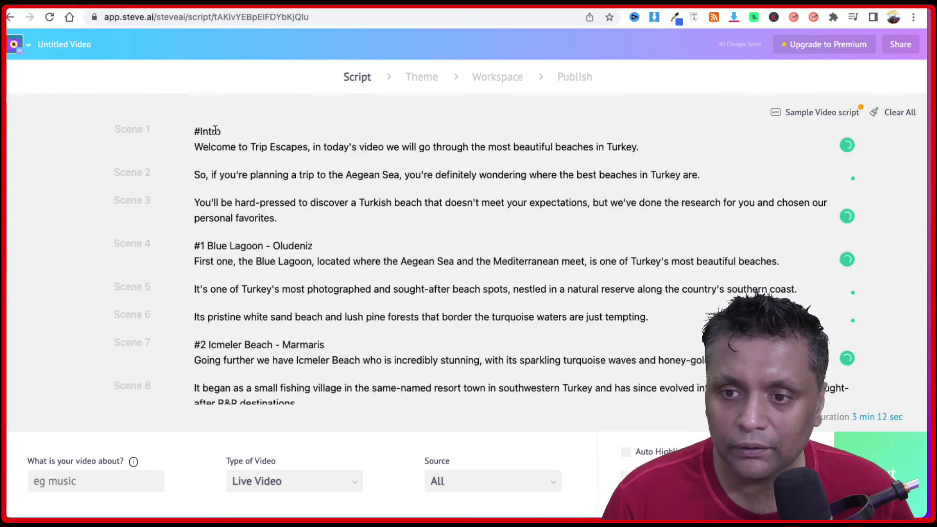
pyautogui.moveTo(231, 132); pyautogui.dragTo(182, 131)
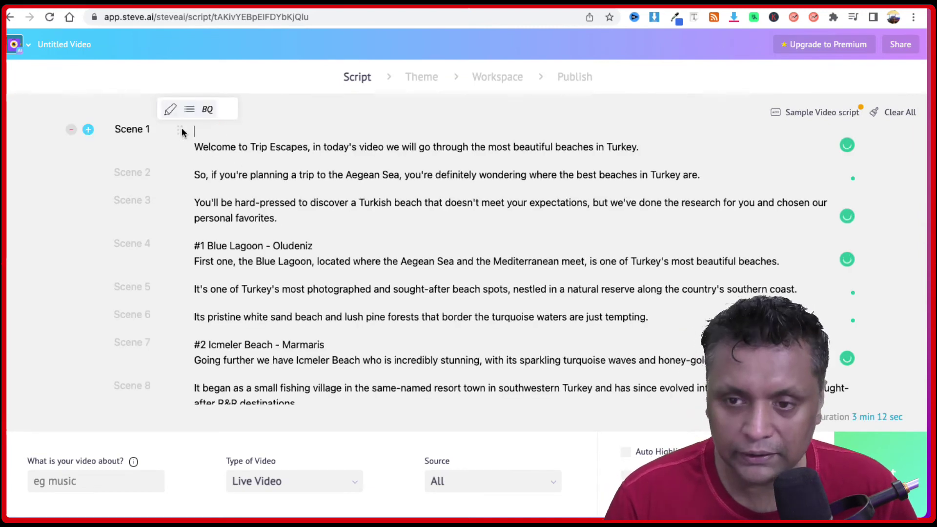
pyautogui.press('Delete')
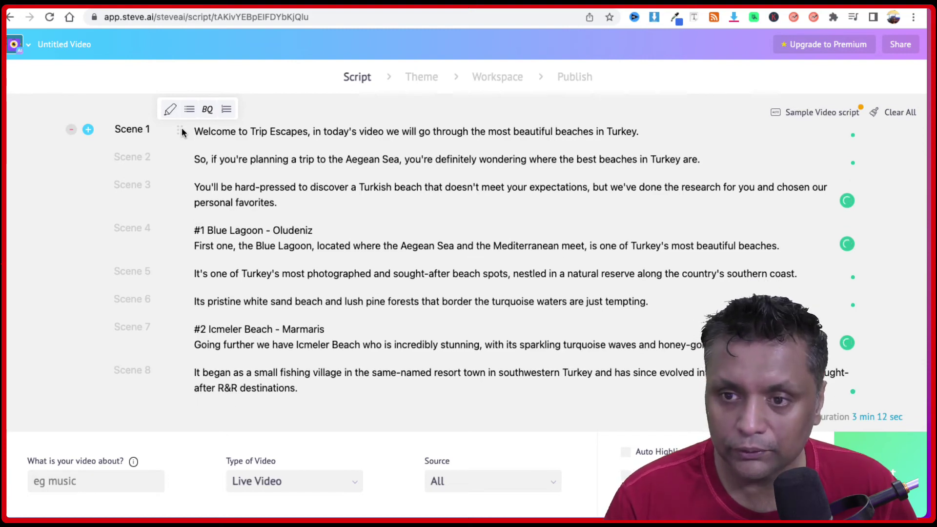
# Set the video's subject to "turkey" and its type to Live Video
pyautogui.scroll(-15, 407, 236)
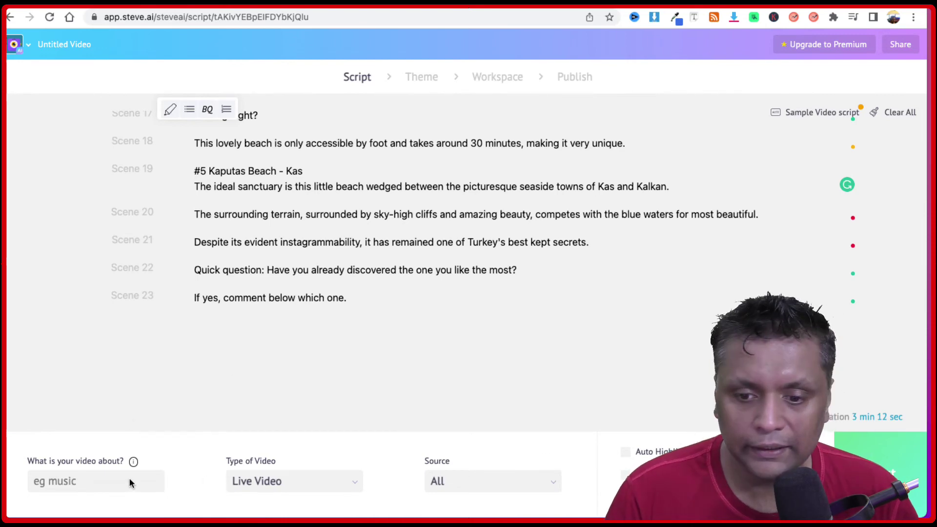
pyautogui.click(103, 481)
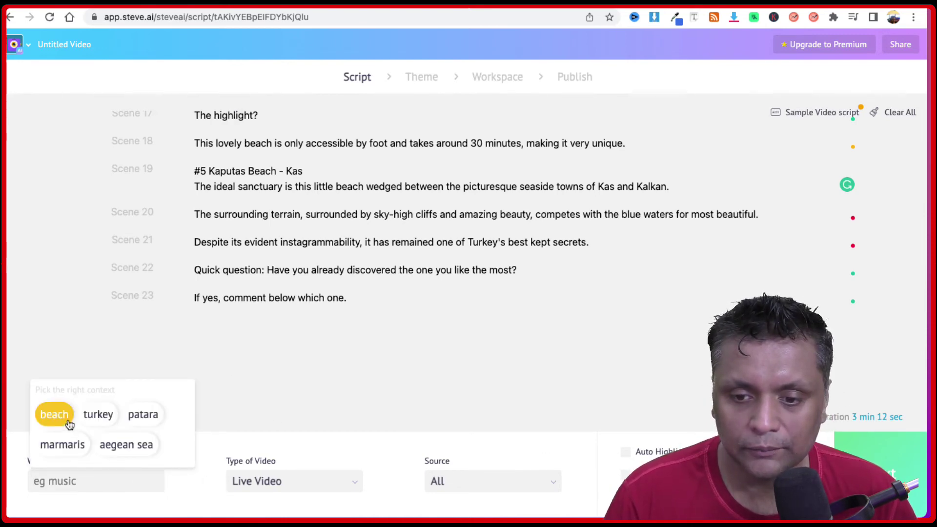
pyautogui.click(96, 415)
pyautogui.click(312, 488)
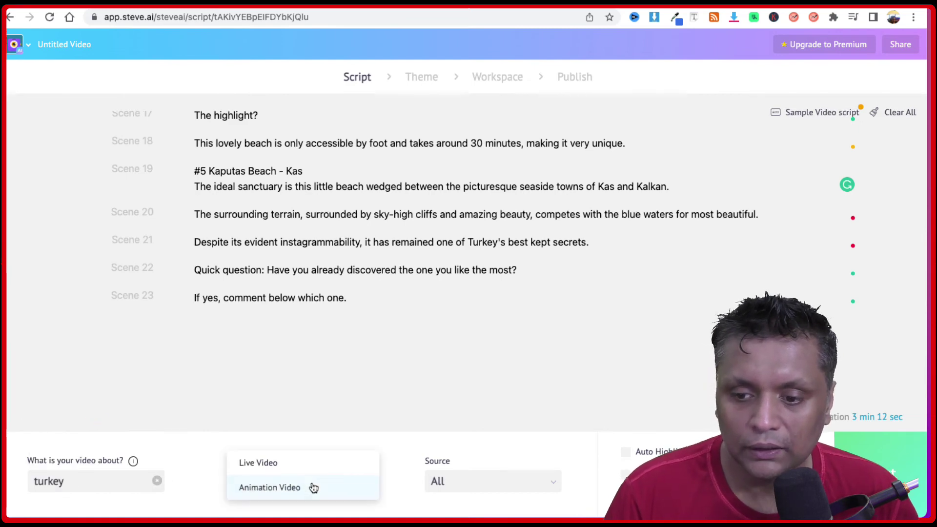
pyautogui.click(273, 470)
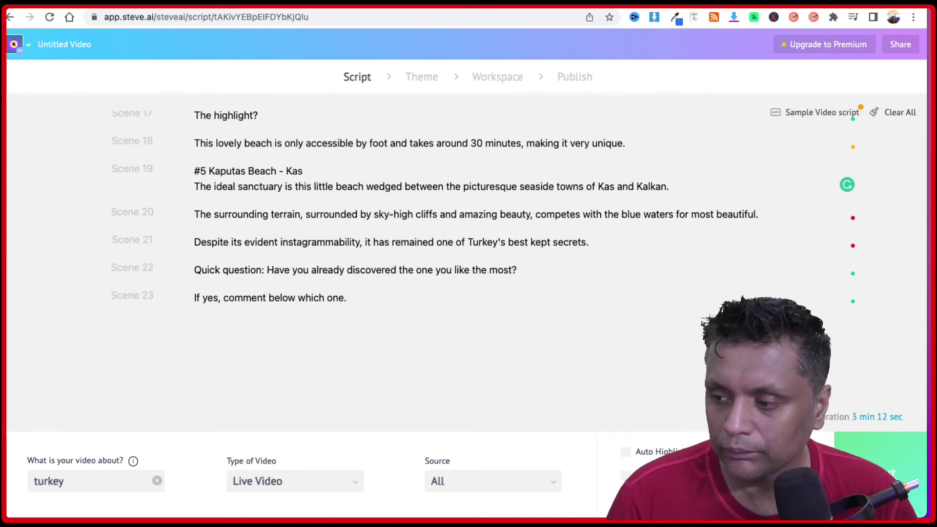
# Look back over the scenes of the beach script and proceed to the theme choice
pyautogui.scroll(8, 458, 284)
pyautogui.scroll(5, 458, 281)
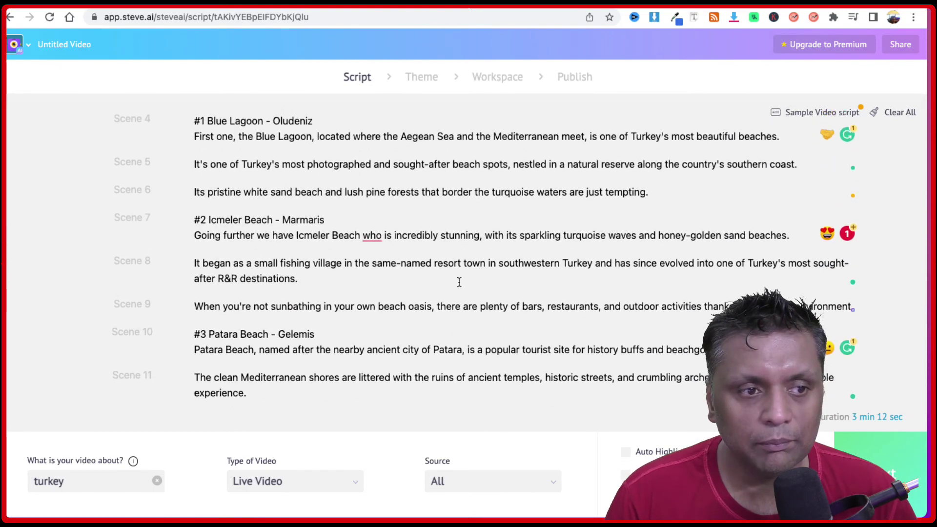
pyautogui.scroll(-4, 457, 223)
pyautogui.scroll(2, 456, 278)
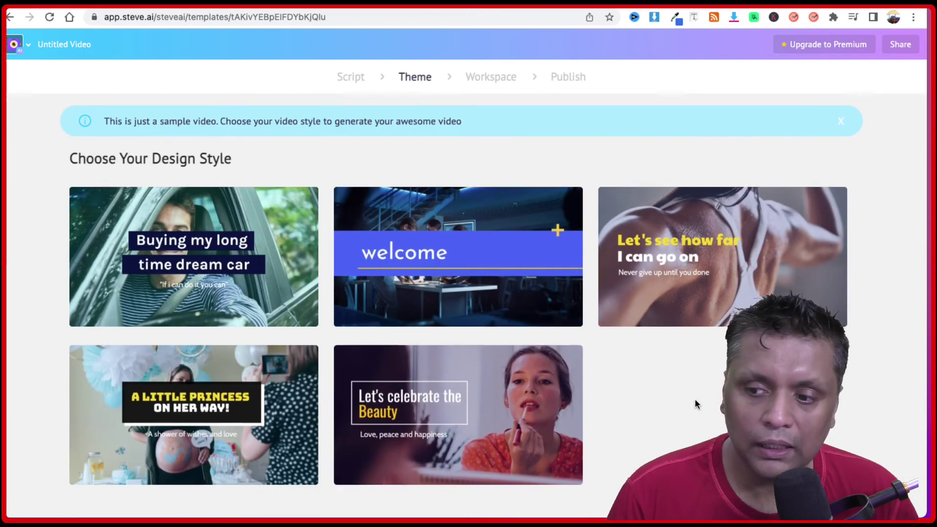
# Generate the beach video with the "Let's see how far I can go on" design style
pyautogui.scroll(-1, 695, 403)
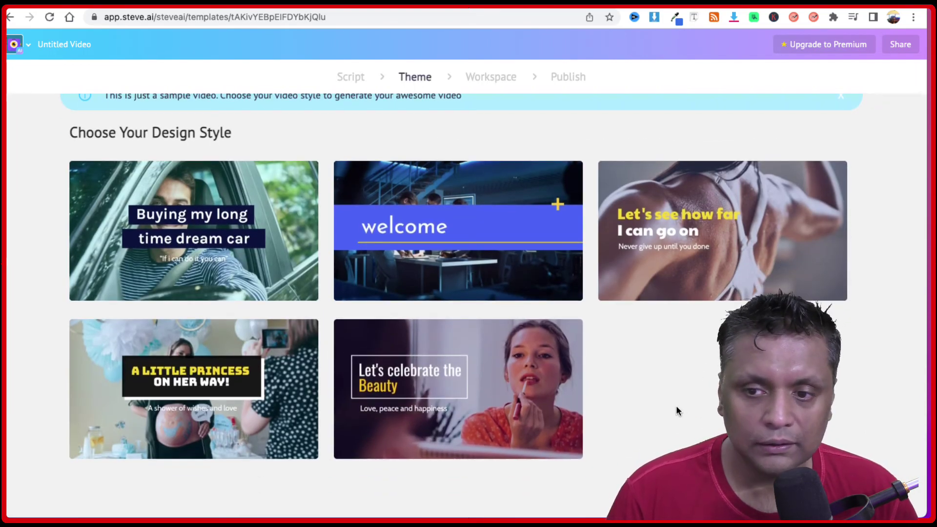
pyautogui.moveTo(709, 230)
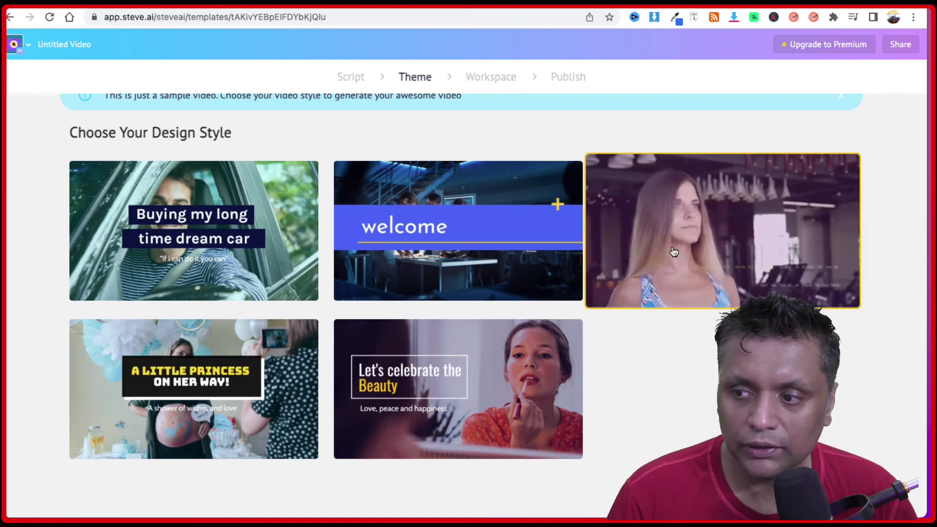
pyautogui.click(666, 275)
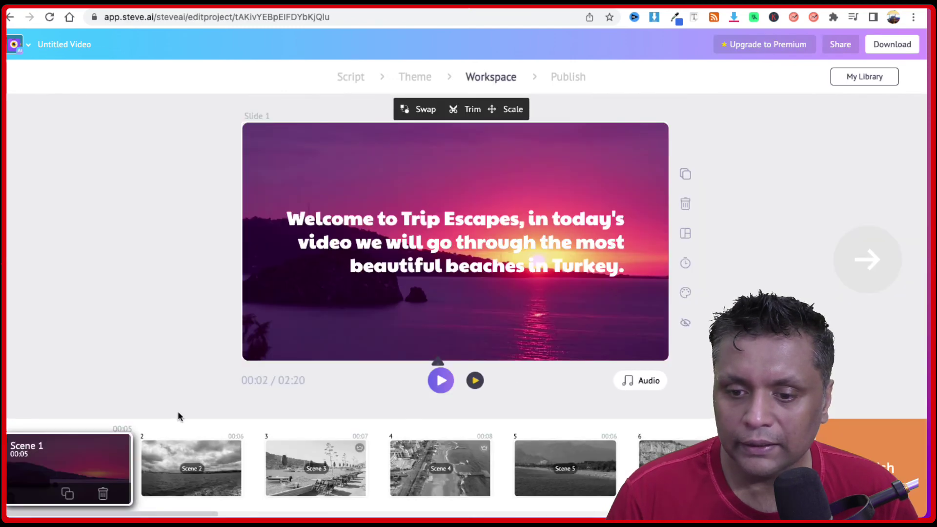
# Check Scenes 2 and 3 of the generated video and preview its opening
pyautogui.click(158, 483)
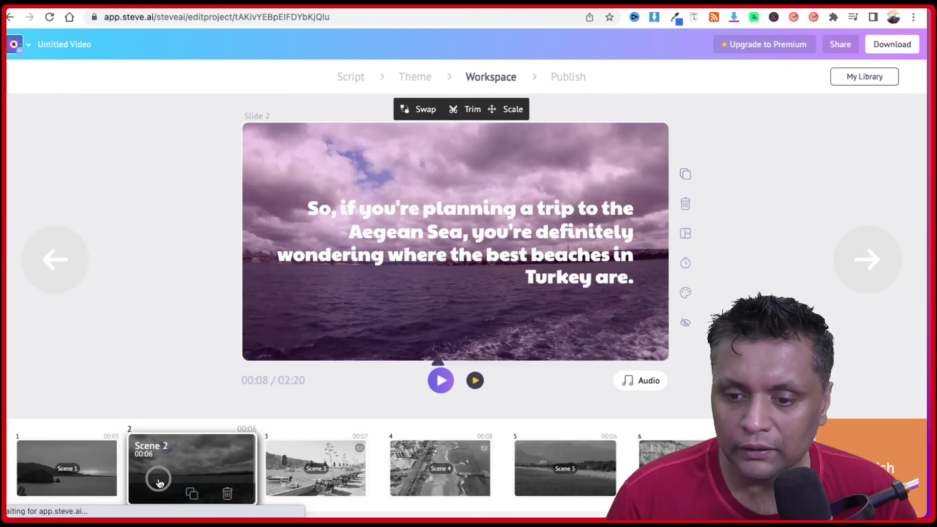
pyautogui.click(310, 488)
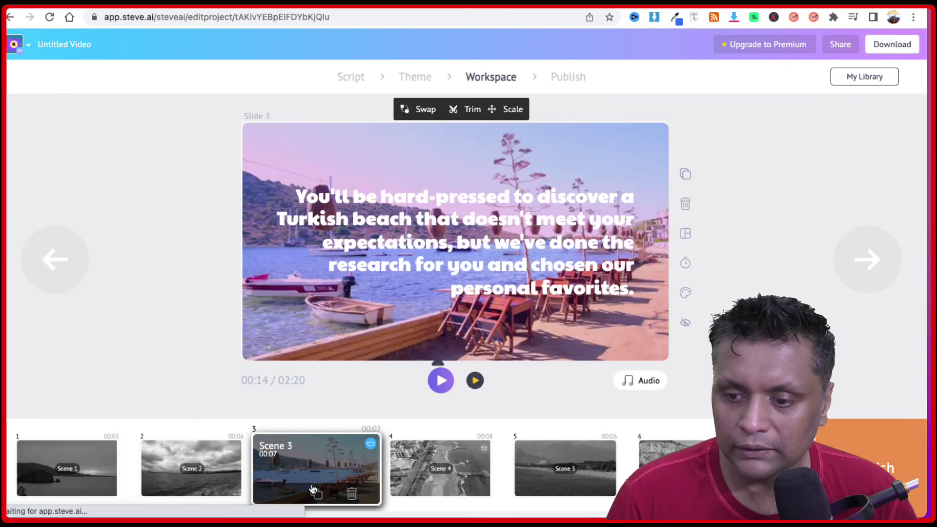
pyautogui.click(441, 382)
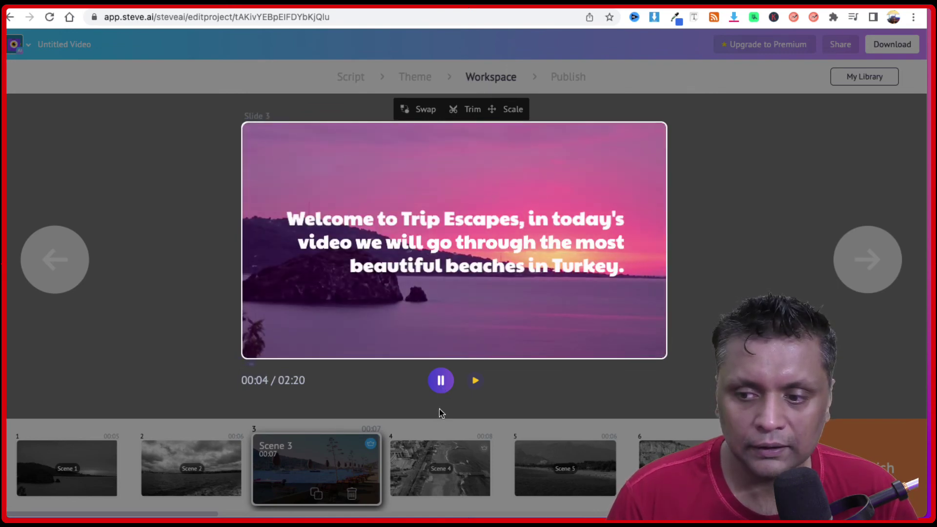
pyautogui.click(440, 382)
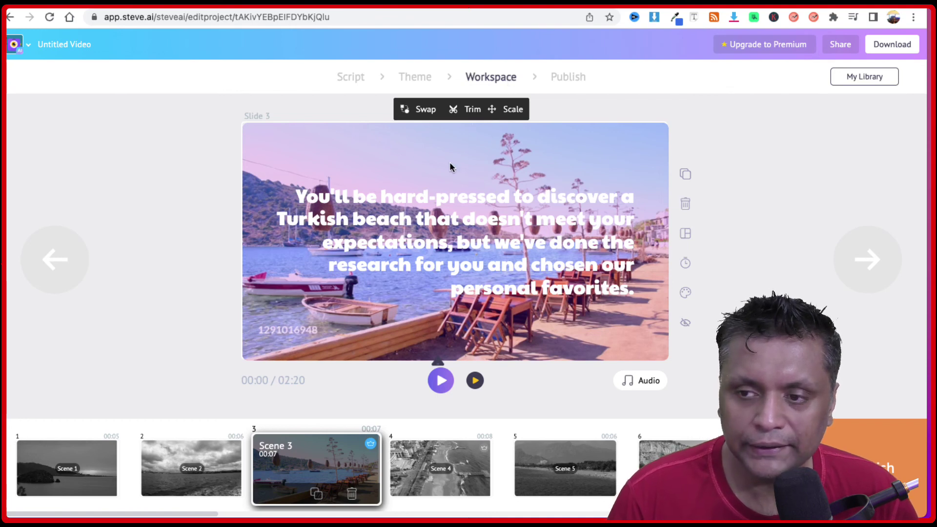
# Swap Scene 3's background for the video clip of a rocky coastal city with a harbour and proceed to publishing
pyautogui.click(424, 109)
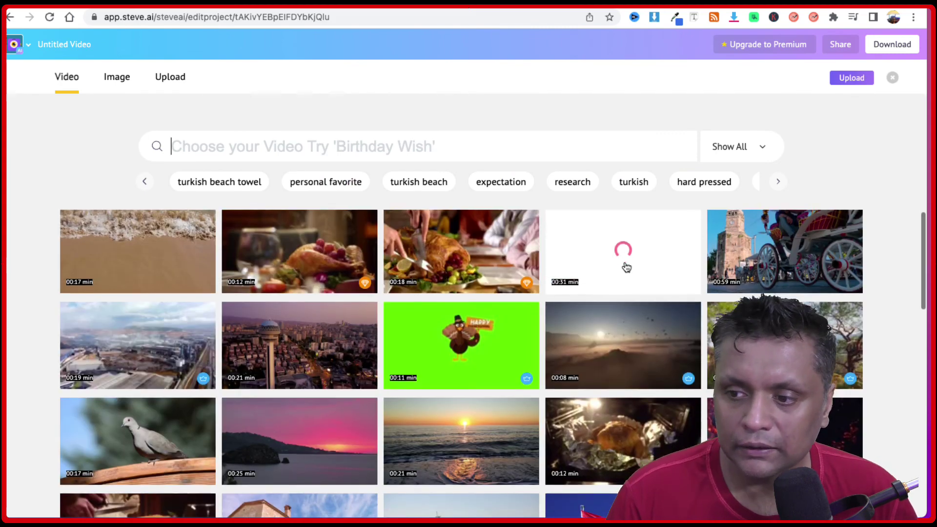
pyautogui.click(592, 368)
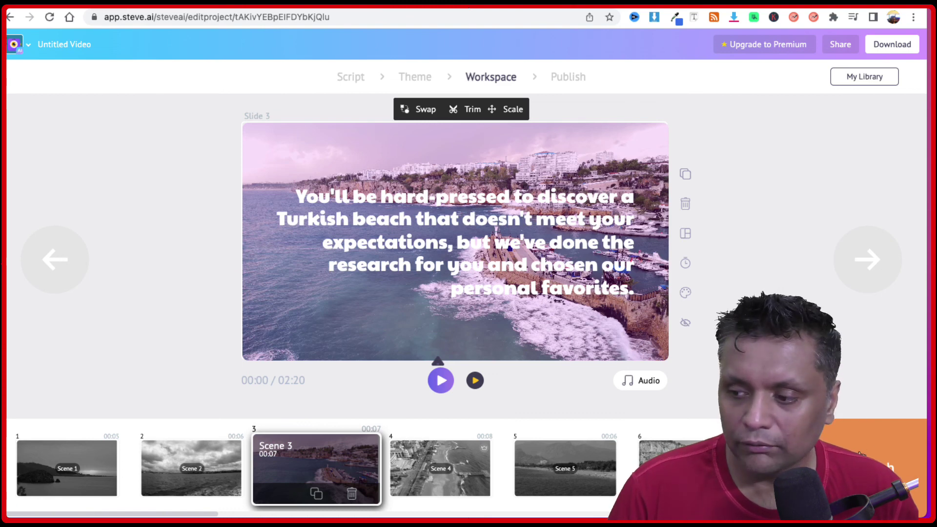
pyautogui.click(568, 77)
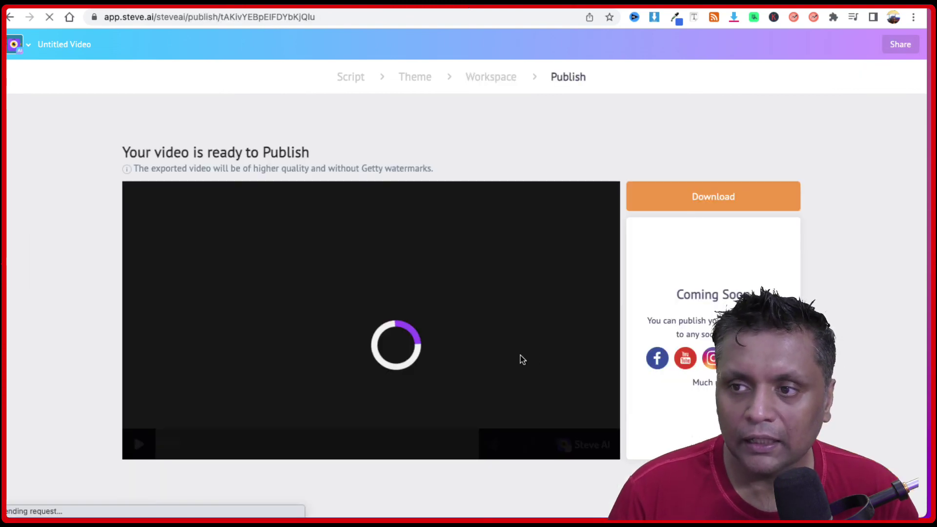